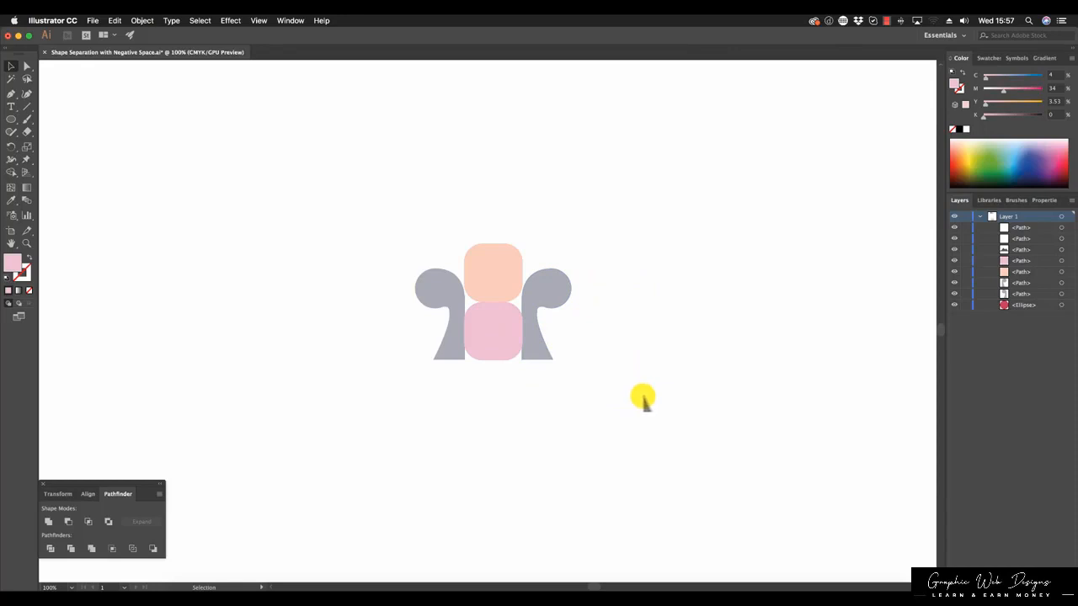
# Select all four shapes of the logo figure and fill them with black.
pyautogui.click(697, 404)
pyautogui.moveTo(697, 404); pyautogui.dragTo(354, 221)
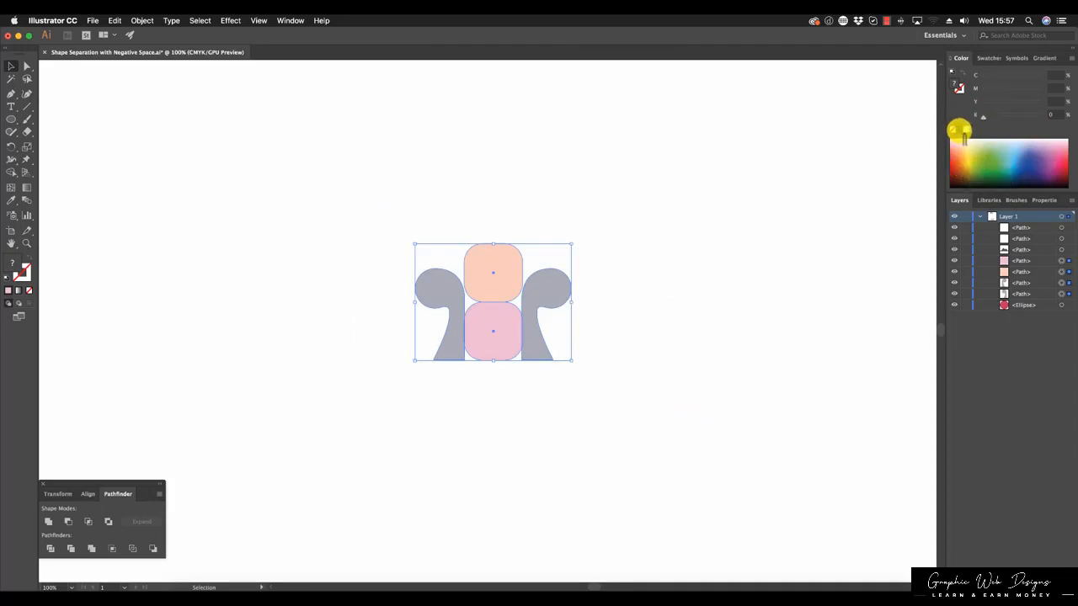
pyautogui.click(960, 131)
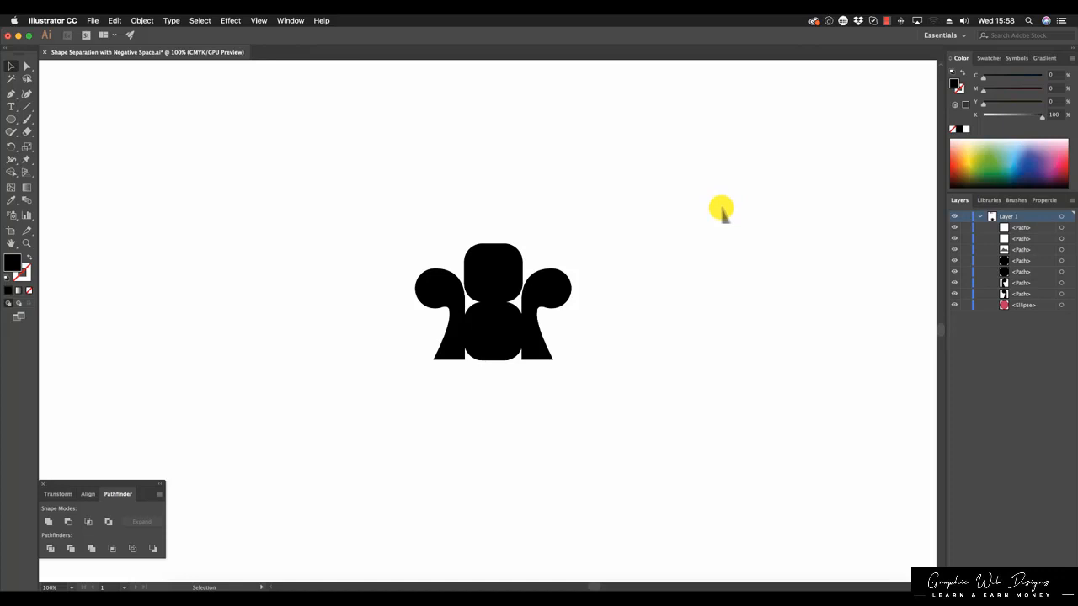
# Nudge the upper rounded square upward until a narrow white gap separates it from the lower square.
pyautogui.click(493, 276)
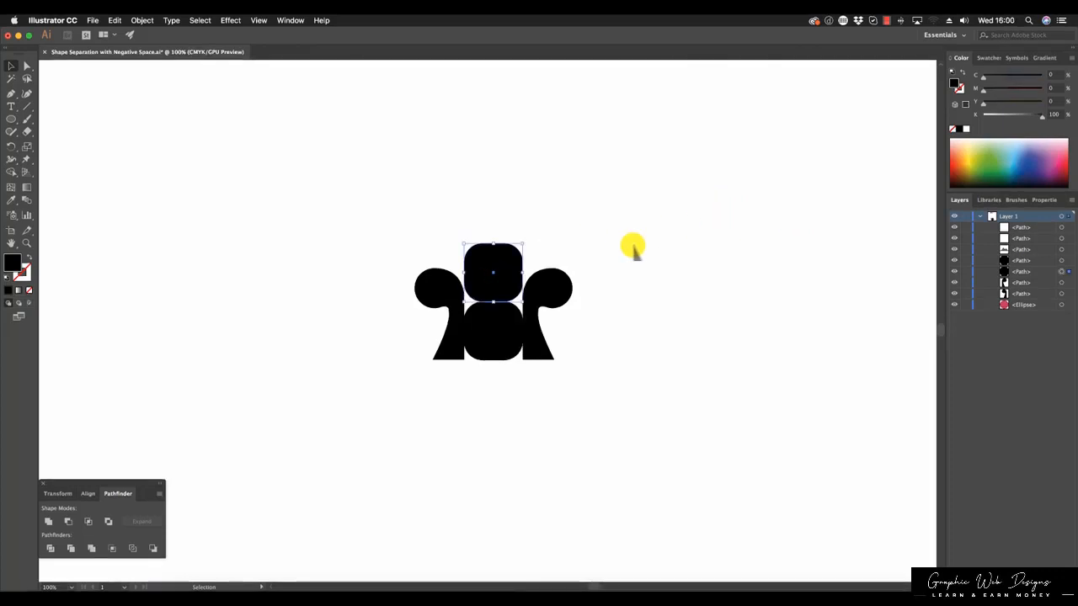
pyautogui.press('Up')
pyautogui.press('Up')
pyautogui.press('Up')
pyautogui.press('Up')
pyautogui.press('Up')
pyautogui.press('Up')
pyautogui.press('Up')
pyautogui.press('Up')
pyautogui.press('Up')
pyautogui.press('Up')
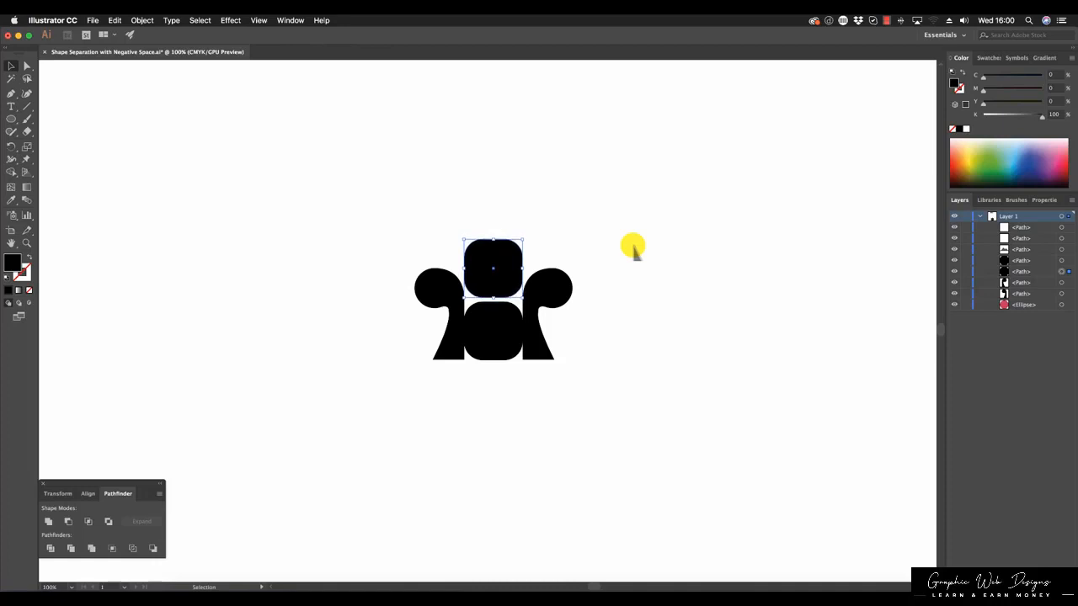
pyautogui.press('Up')
pyautogui.press('Up')
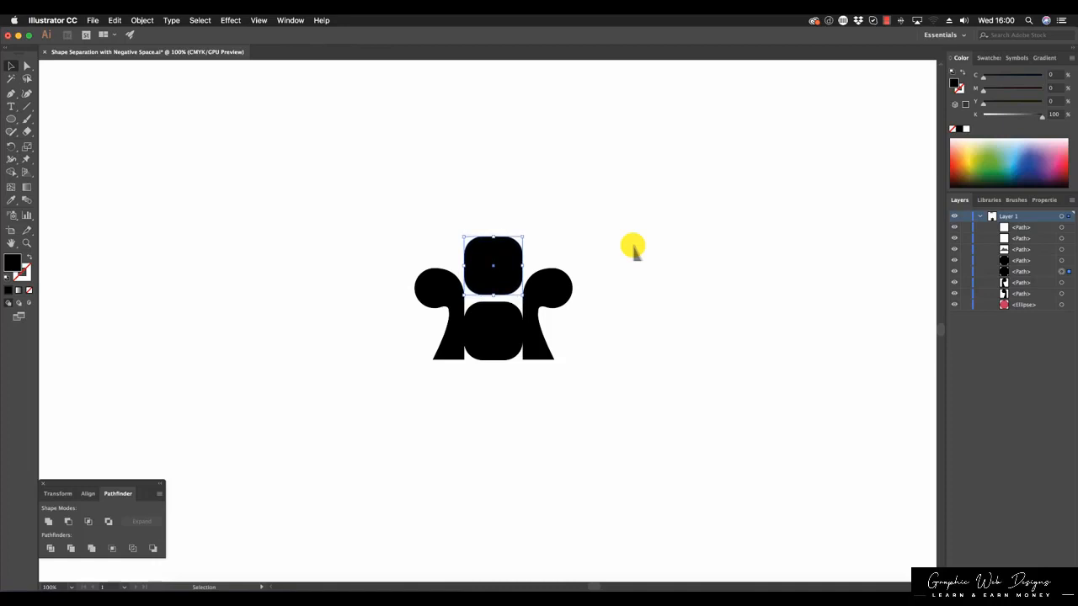
pyautogui.press('Up')
pyautogui.press('Up')
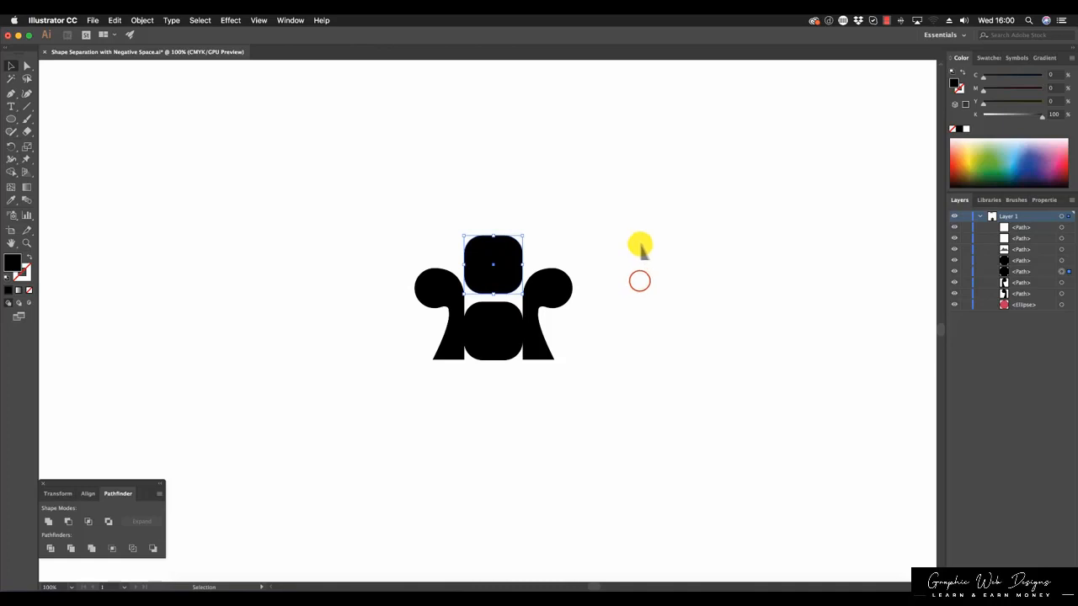
pyautogui.click(640, 282)
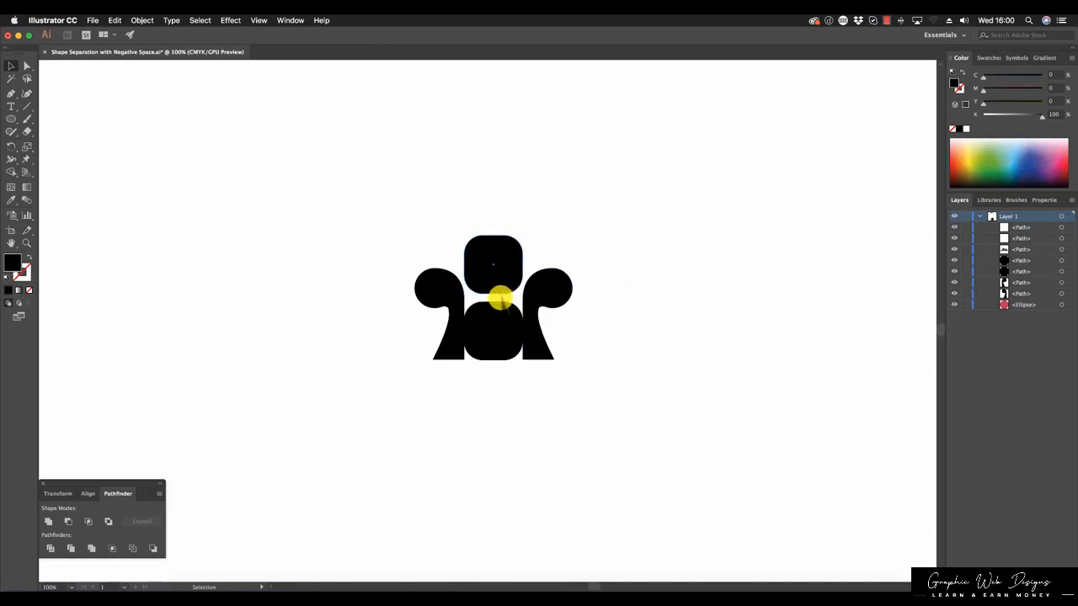
# Nudge the right curved shape away from the central squares until a matching white gap separates them.
pyautogui.click(500, 295)
pyautogui.click(557, 290)
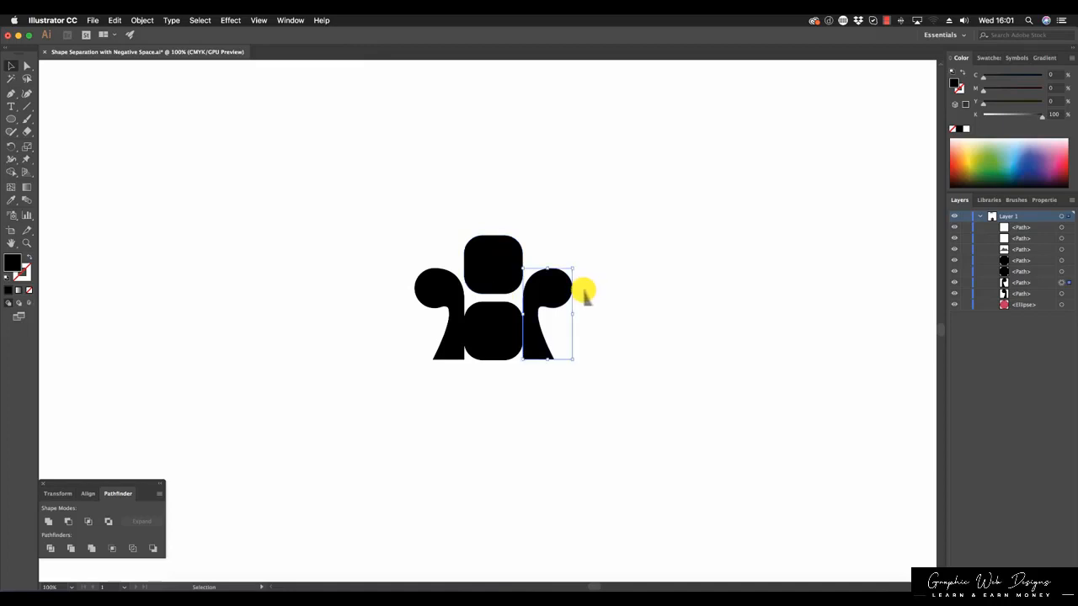
pyautogui.press('Right')
pyautogui.press('Right')
pyautogui.press('Right')
pyautogui.press('Right')
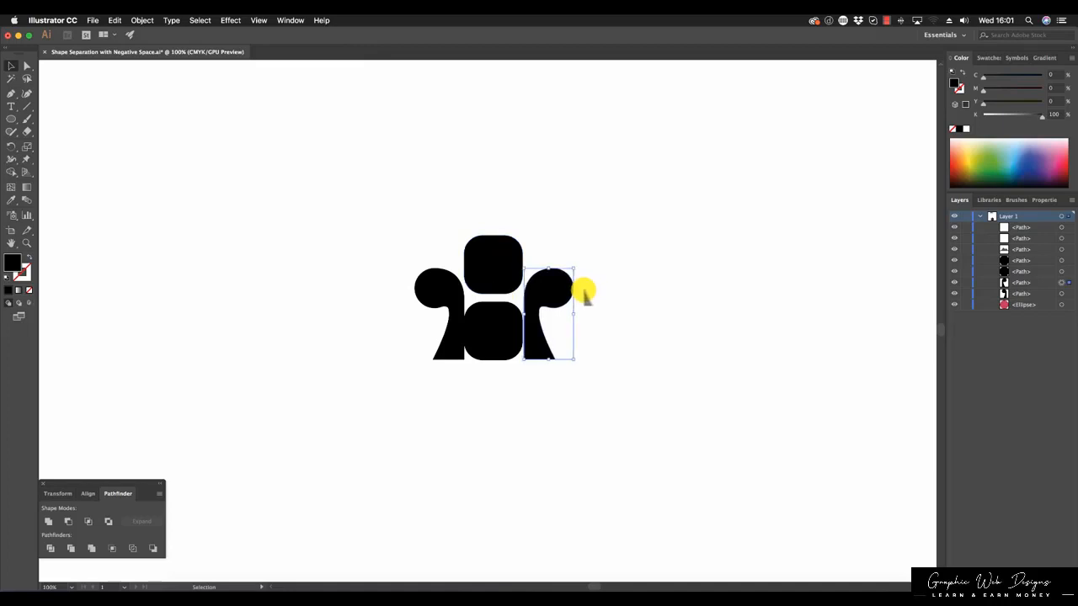
pyautogui.press('Right')
pyautogui.press('Right')
pyautogui.press('Right')
pyautogui.press('Right')
pyautogui.press('Right')
pyautogui.press('Right')
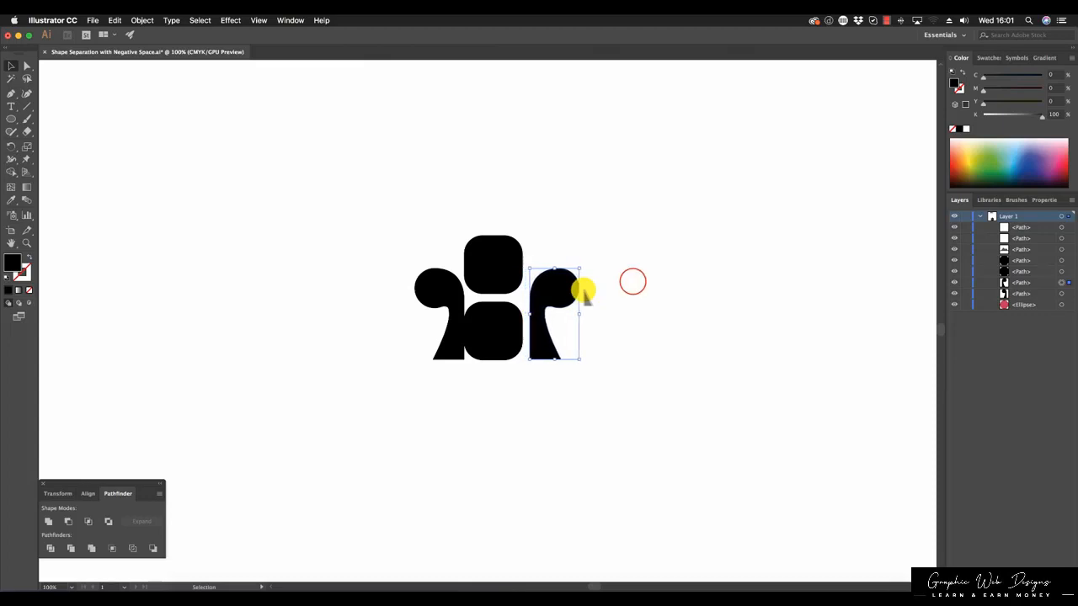
pyautogui.click(632, 282)
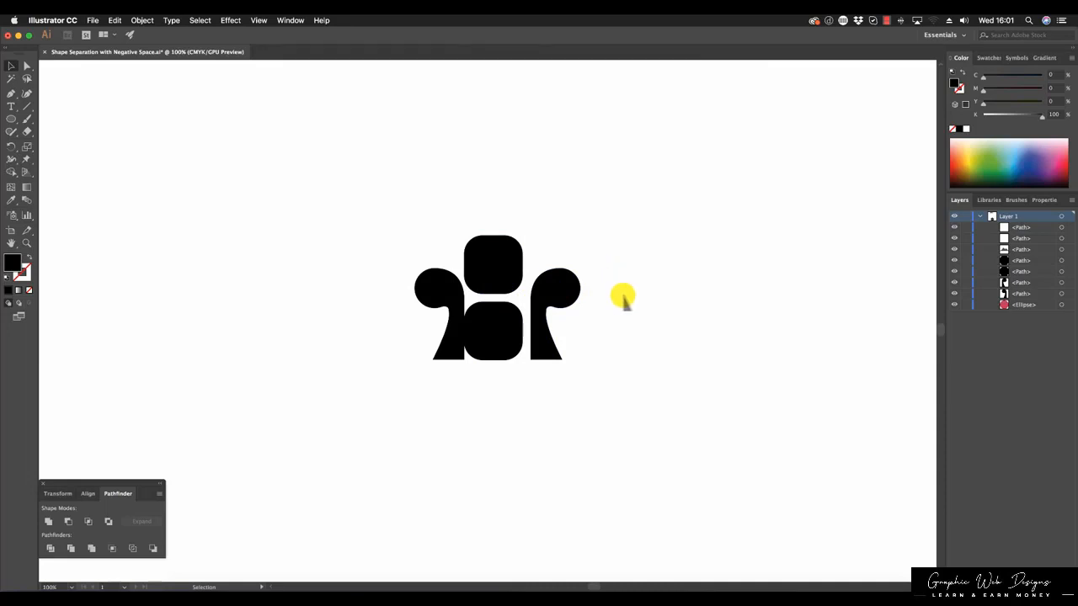
pyautogui.click(566, 289)
pyautogui.click(662, 305)
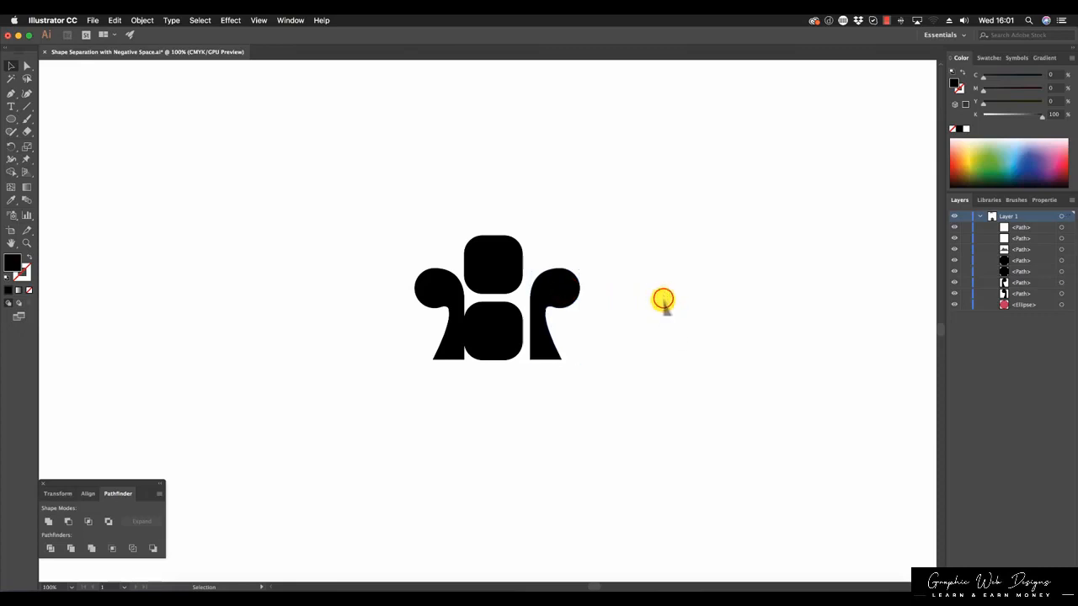
# Nudge the left curved shape outward until its gap to the central squares matches the one on the right.
pyautogui.click(437, 282)
pyautogui.click(436, 279)
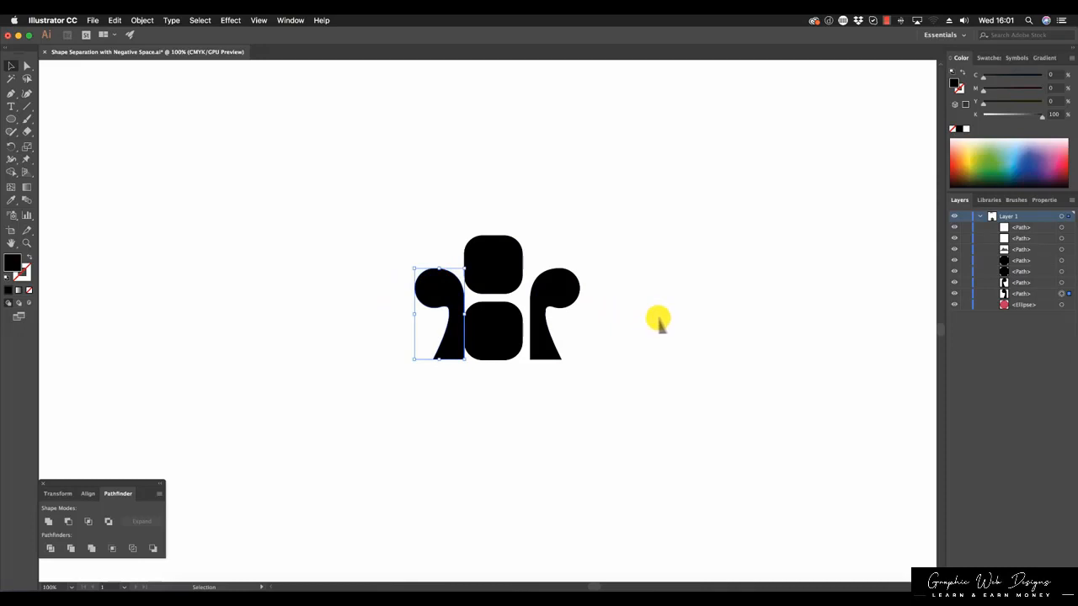
pyautogui.press('Left')
pyautogui.press('Left')
pyautogui.press('Left')
pyautogui.press('Left')
pyautogui.press('Left')
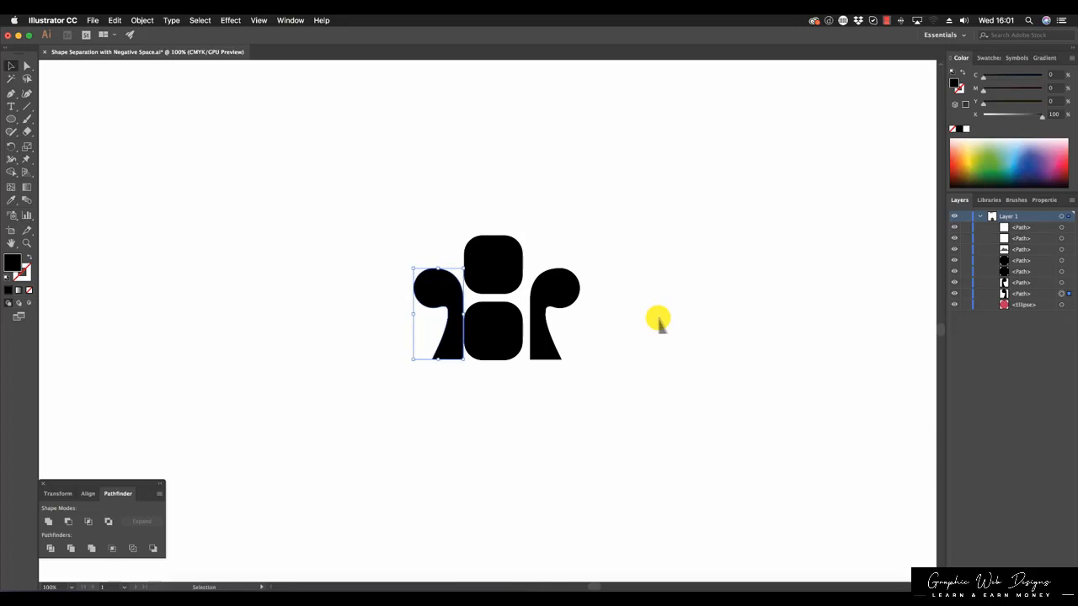
pyautogui.press('Left')
pyautogui.press('Left')
pyautogui.press('Left')
pyautogui.press('Left')
pyautogui.press('Left')
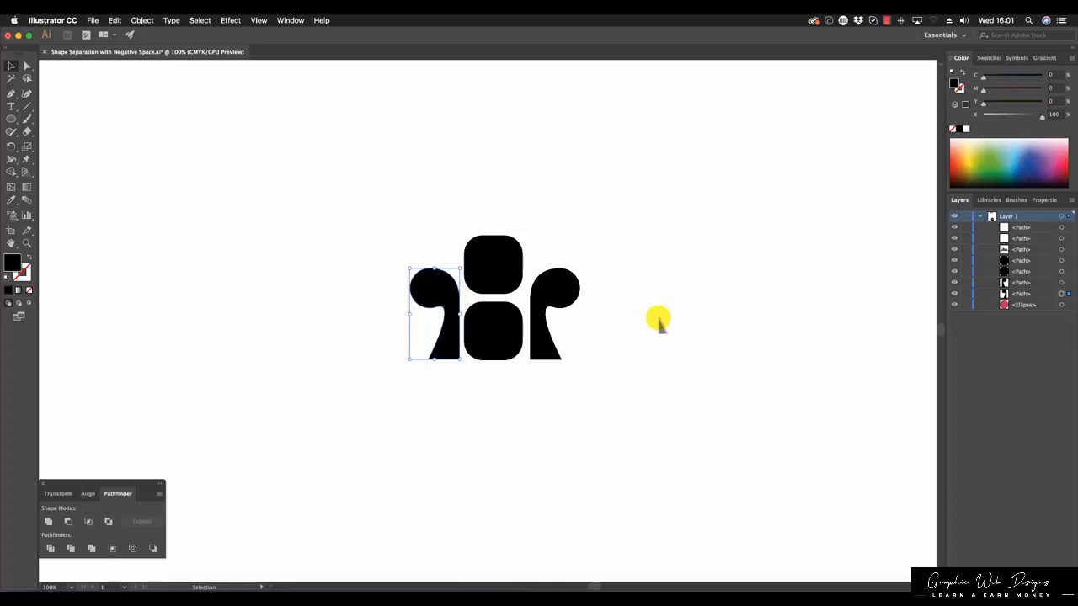
pyautogui.press('Left')
pyautogui.press('Left')
pyautogui.press('Left')
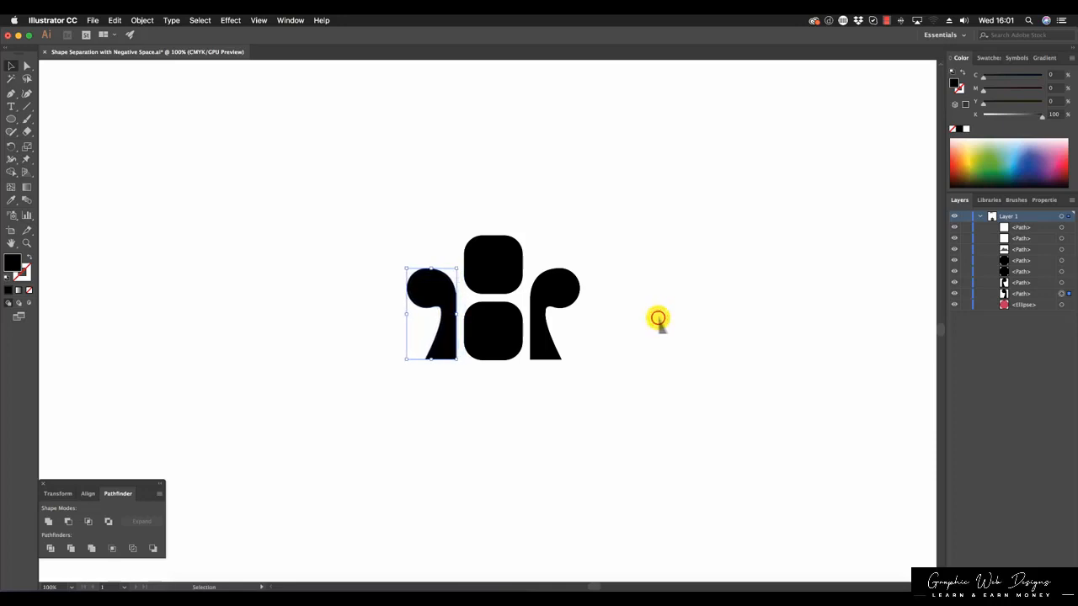
pyautogui.click(658, 320)
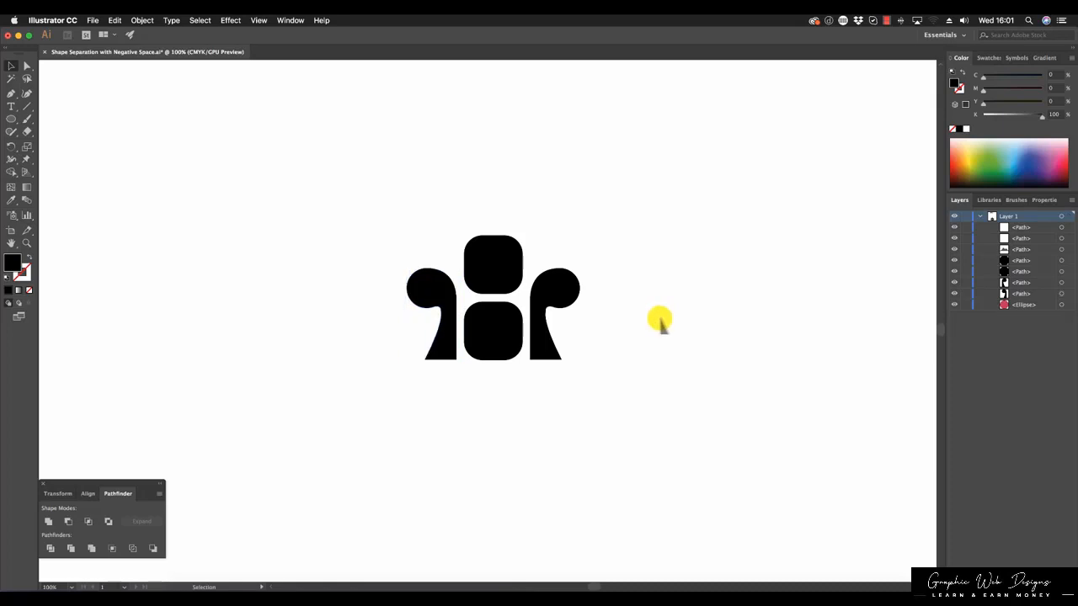
# Duplicate the whole black logo beside the original and scale the copy down to a small version.
pyautogui.moveTo(681, 361); pyautogui.dragTo(422, 241)
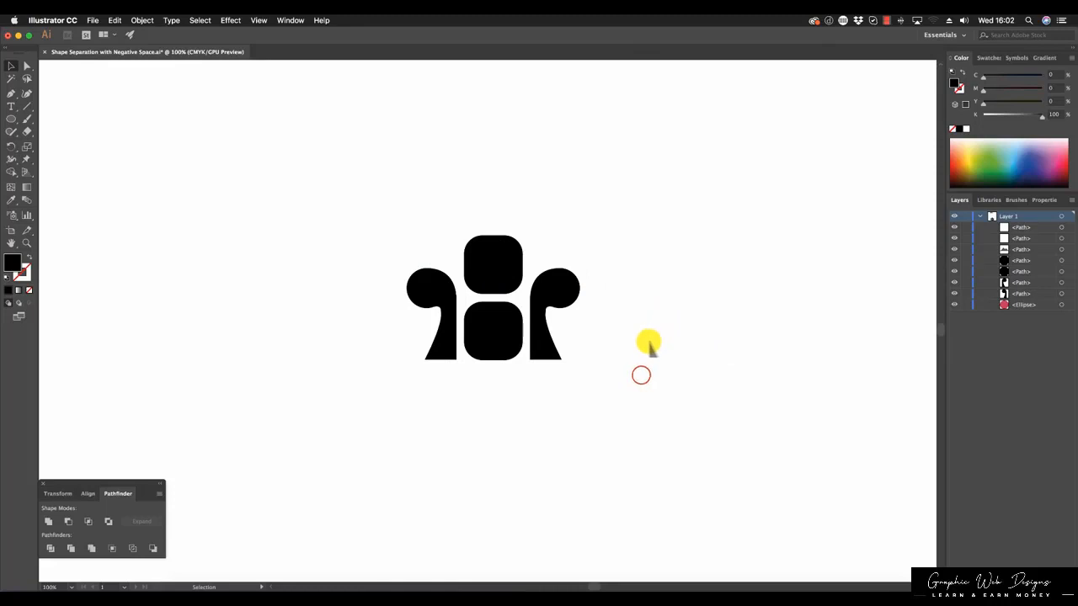
pyautogui.moveTo(641, 375); pyautogui.dragTo(310, 192)
pyautogui.moveTo(513, 250); pyautogui.dragTo(637, 257)
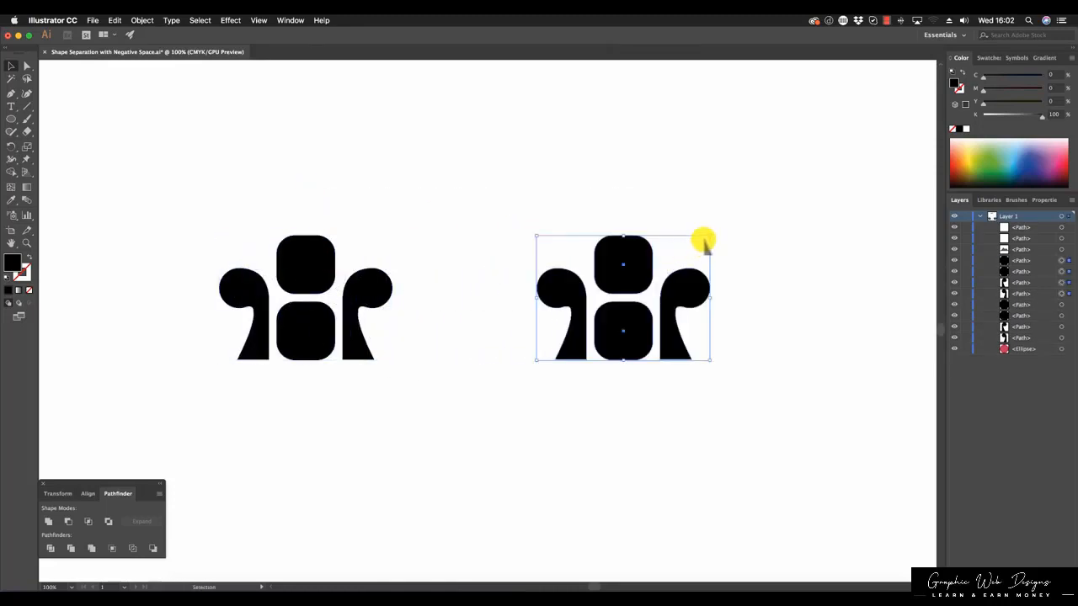
pyautogui.moveTo(710, 236); pyautogui.dragTo(575, 295)
pyautogui.click(625, 271)
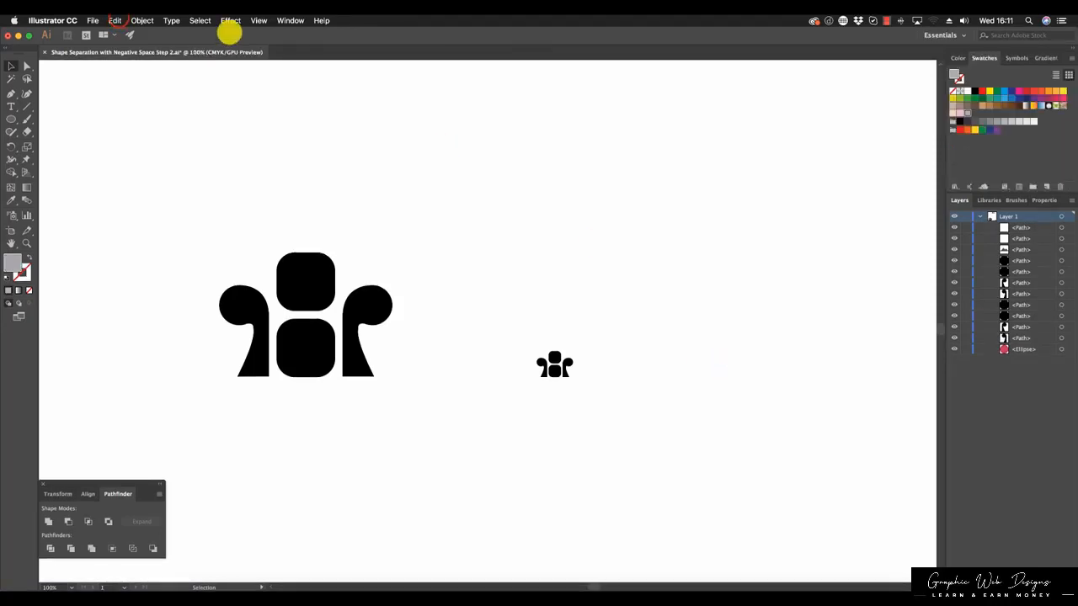
# Paste the original coloured logo and move it to the empty area above the small black copy.
pyautogui.click(118, 20)
pyautogui.click(152, 80)
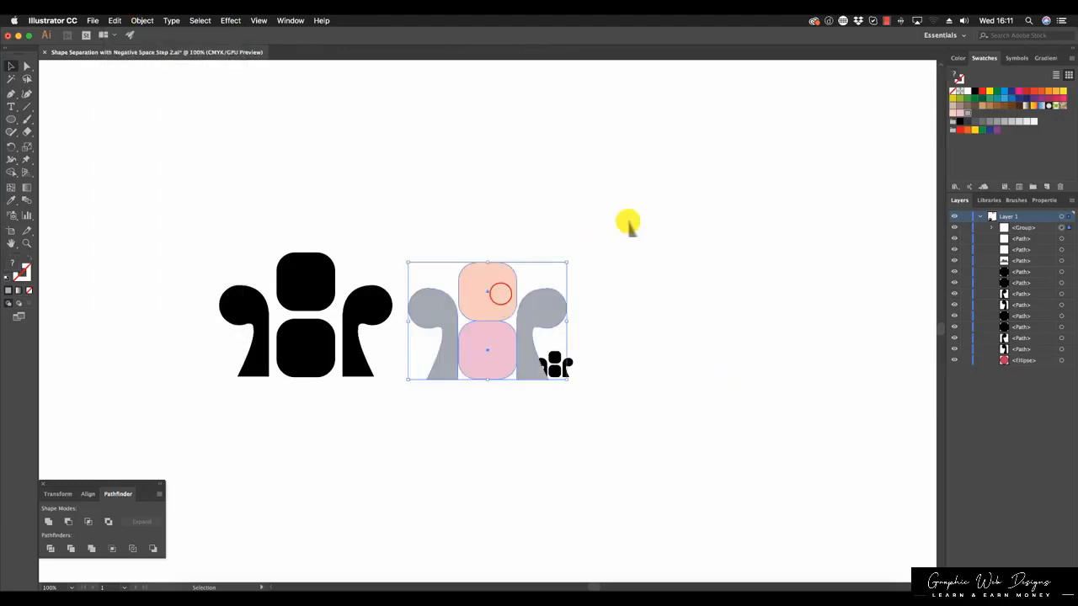
pyautogui.moveTo(500, 294); pyautogui.dragTo(648, 149)
pyautogui.click(462, 228)
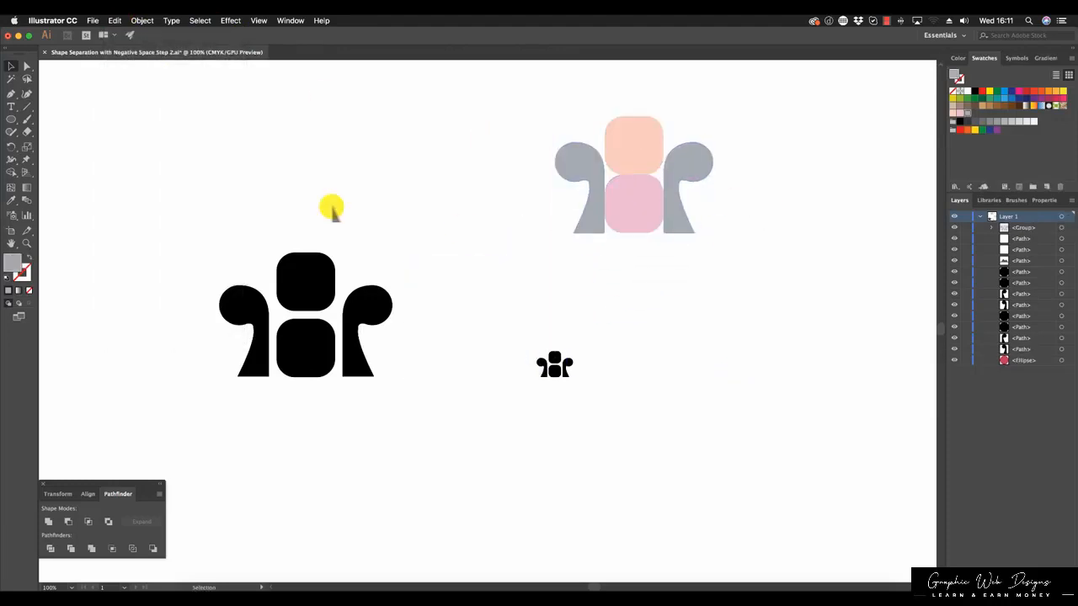
# Recolour the large logo's upper square peach and its lower square pink by sampling the coloured reference with the Eyedropper.
pyautogui.click(308, 288)
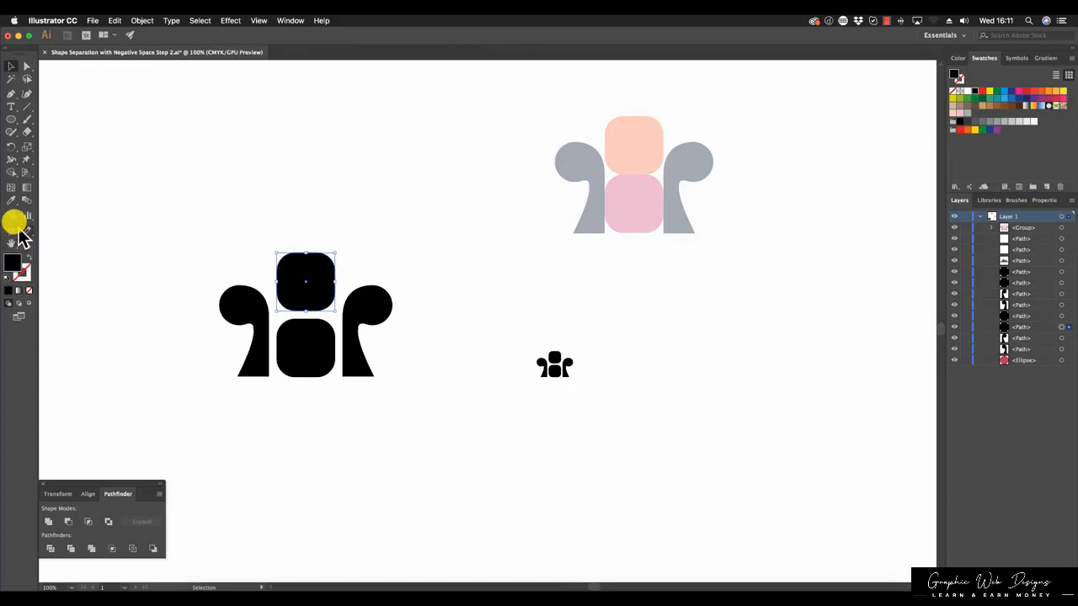
pyautogui.click(11, 202)
pyautogui.click(631, 144)
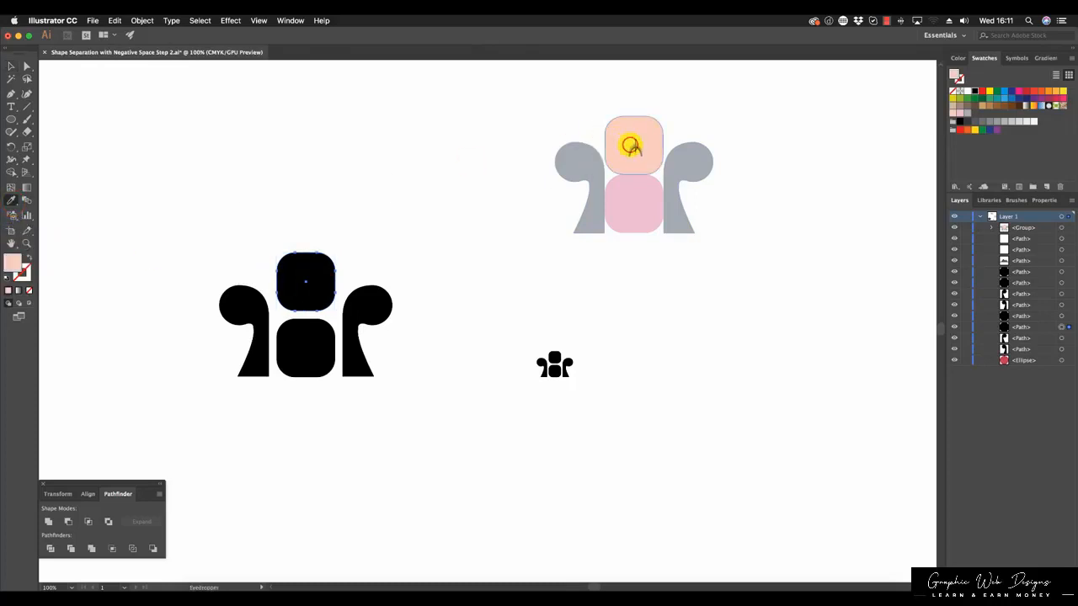
pyautogui.click(12, 69)
pyautogui.click(302, 349)
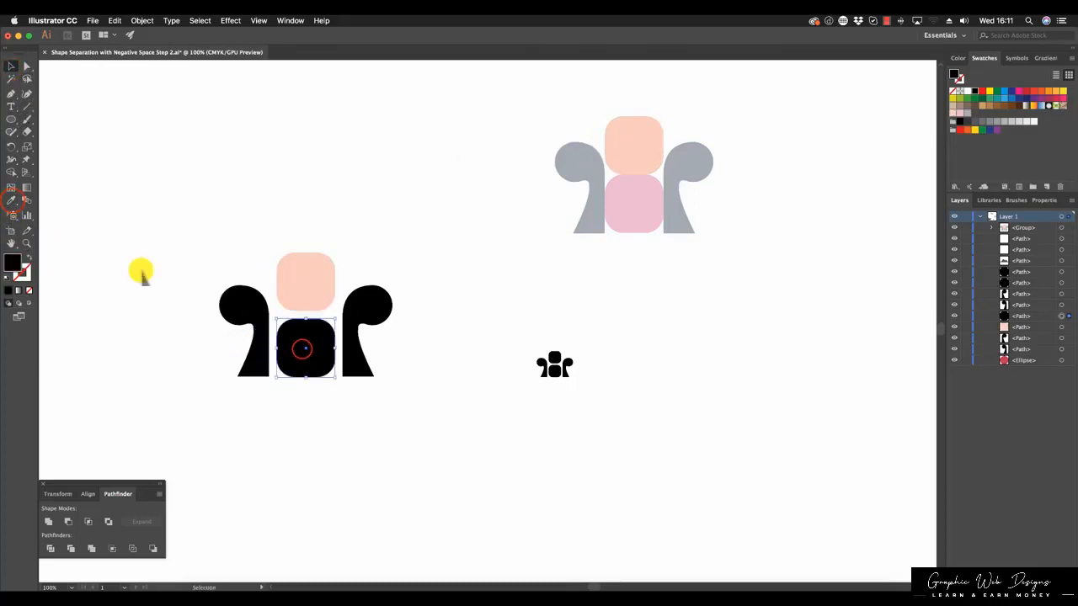
pyautogui.click(12, 202)
pyautogui.click(642, 206)
pyautogui.click(12, 67)
# Recolour both curved side shapes of the large logo grey by sampling the coloured reference.
pyautogui.click(260, 264)
pyautogui.click(247, 293)
pyautogui.keyDown('shift'); pyautogui.click(384, 310); pyautogui.keyUp('shift')
pyautogui.click(13, 200)
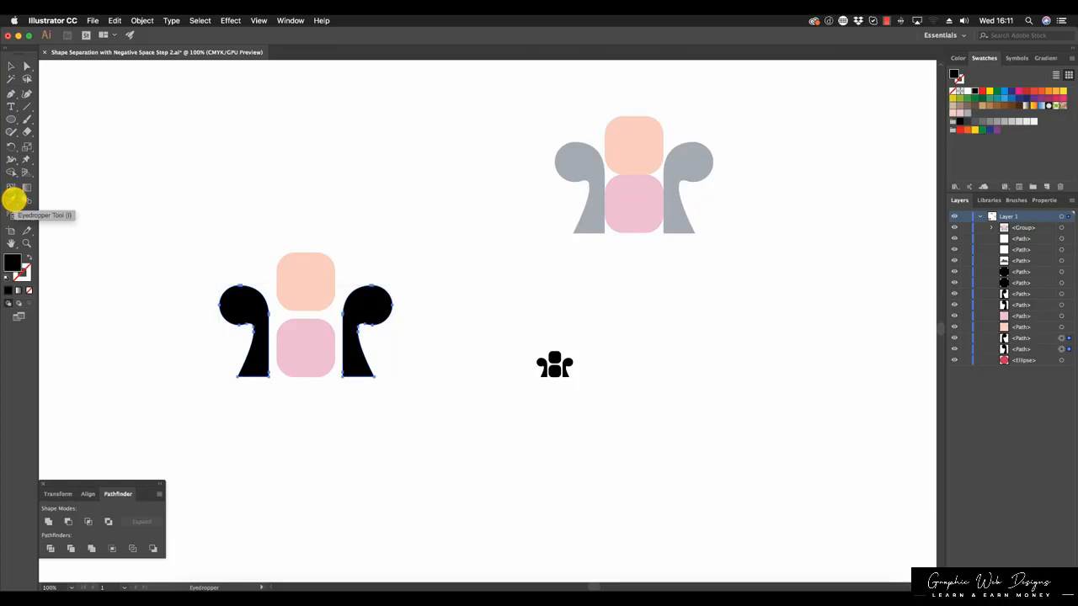
pyautogui.click(576, 149)
pyautogui.click(10, 64)
pyautogui.click(311, 130)
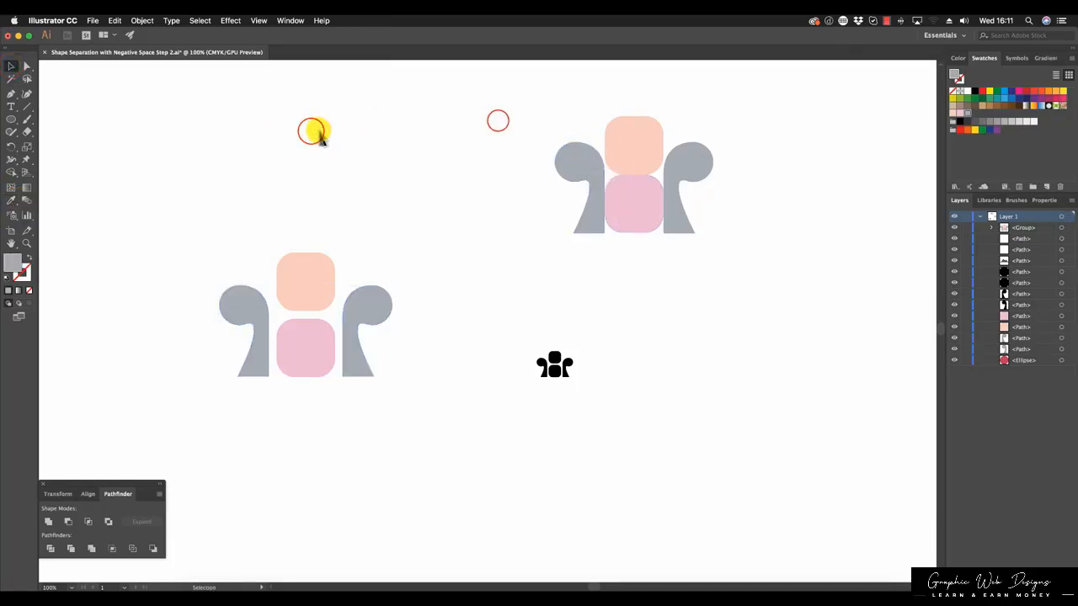
# Replace the coloured reference and the small black logo with a scaled-down copy of the recoloured large logo.
pyautogui.moveTo(497, 120); pyautogui.dragTo(712, 441)
pyautogui.press('Delete')
pyautogui.moveTo(548, 435); pyautogui.dragTo(114, 220)
pyautogui.moveTo(282, 282); pyautogui.dragTo(548, 296)
pyautogui.click(592, 276)
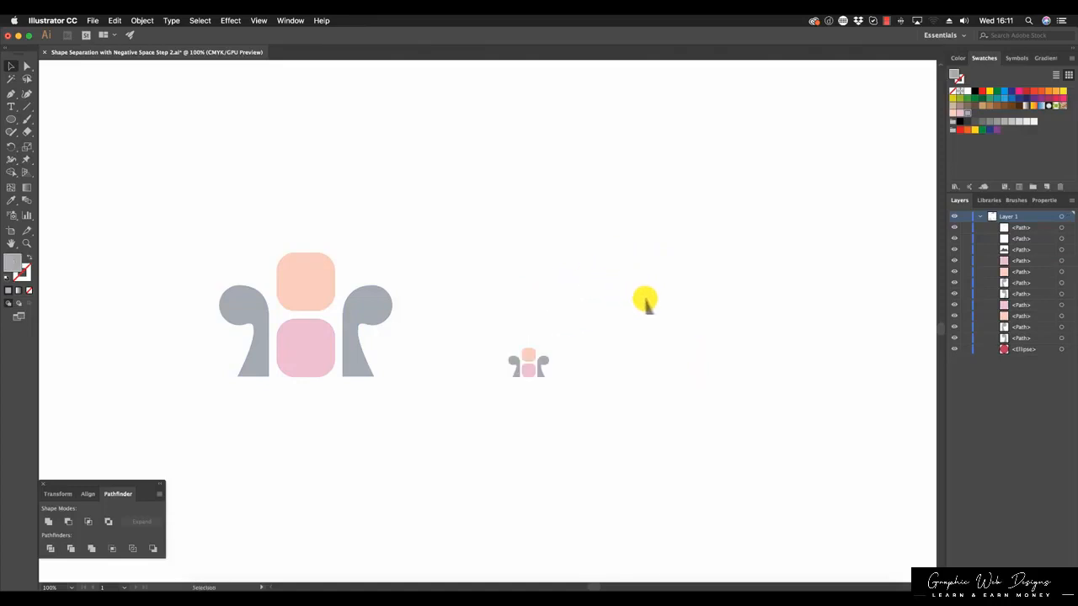
# Duplicate the large and small coloured logos together below the originals and fill the copies with black.
pyautogui.click(598, 588)
pyautogui.moveTo(597, 587); pyautogui.dragTo(587, 588)
pyautogui.moveTo(188, 171); pyautogui.dragTo(710, 414)
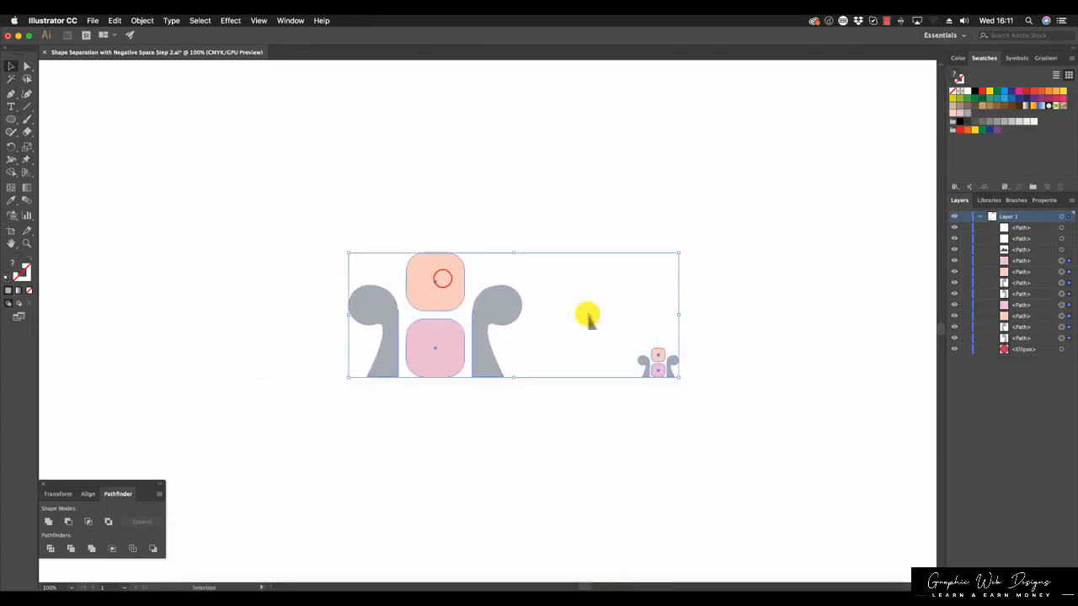
pyautogui.moveTo(440, 278); pyautogui.dragTo(438, 391)
pyautogui.click(959, 120)
pyautogui.click(839, 234)
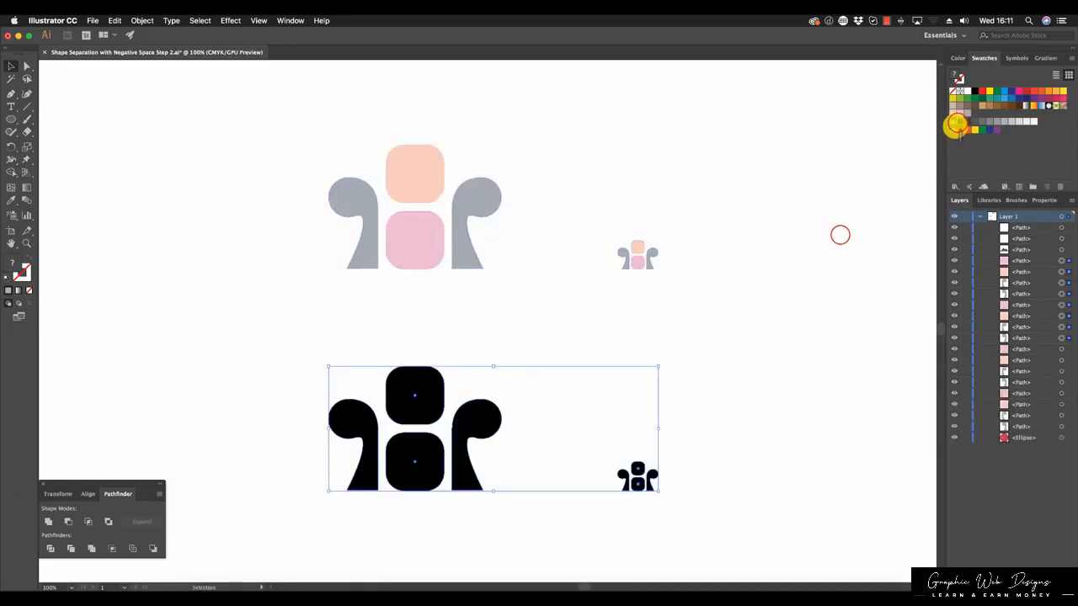
pyautogui.scroll(-1, 839, 236)
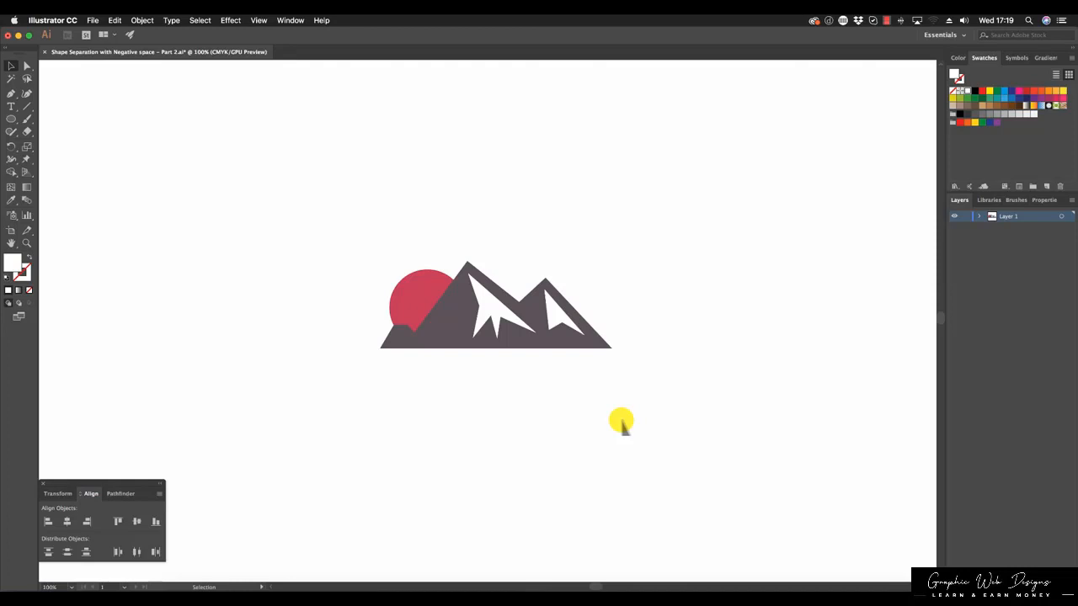
pyautogui.moveTo(431, 286); pyautogui.dragTo(473, 273)
pyautogui.click(472, 266)
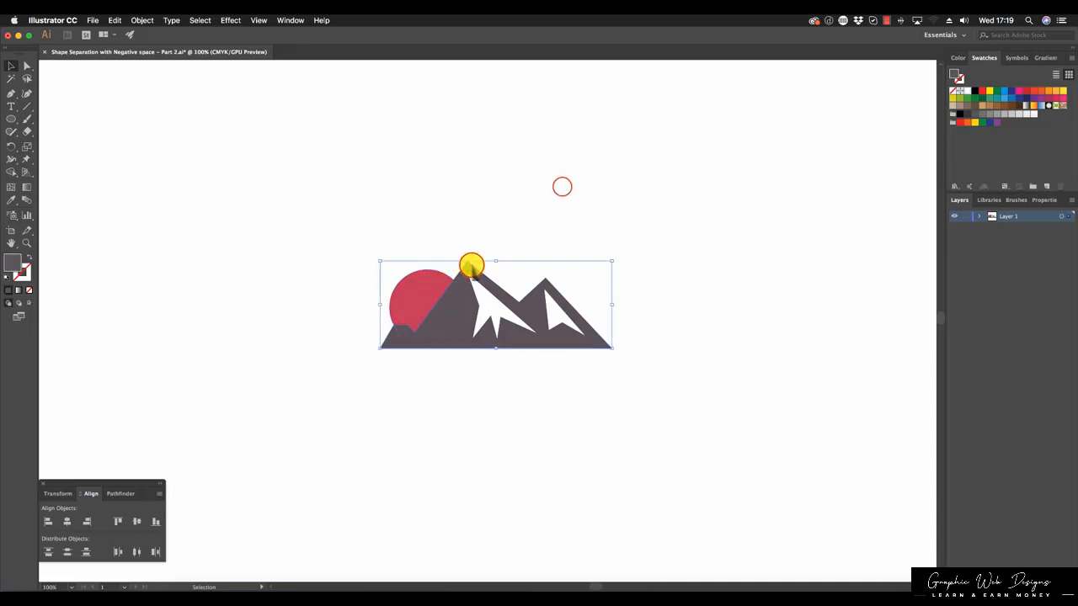
pyautogui.click(563, 187)
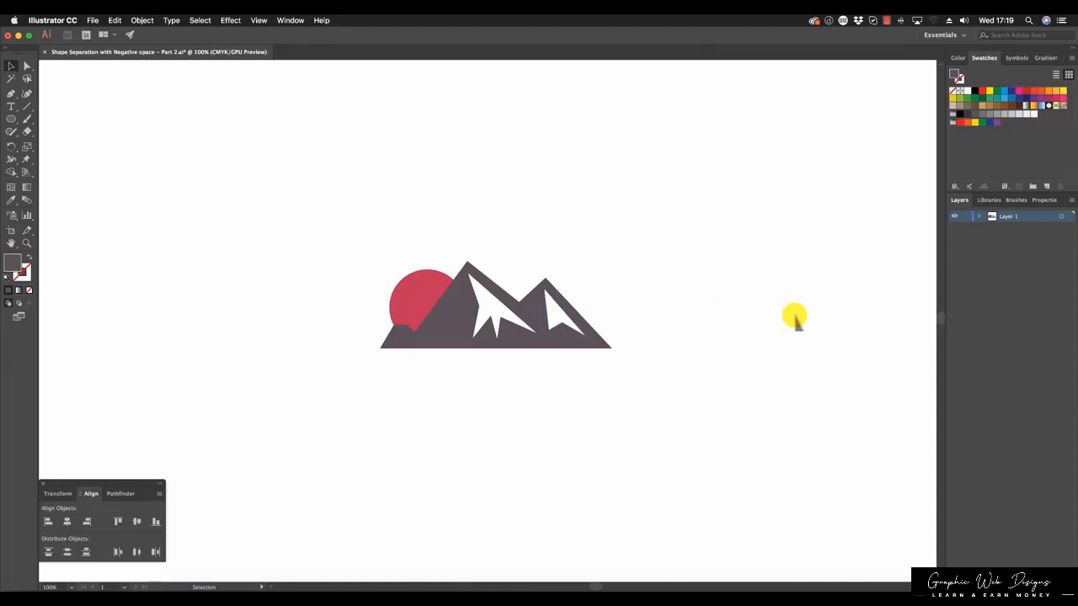
# Duplicate the entire mountain and sun logo below the original and fill the copy with black.
pyautogui.moveTo(801, 412); pyautogui.dragTo(367, 252)
pyautogui.moveTo(432, 317); pyautogui.dragTo(477, 392)
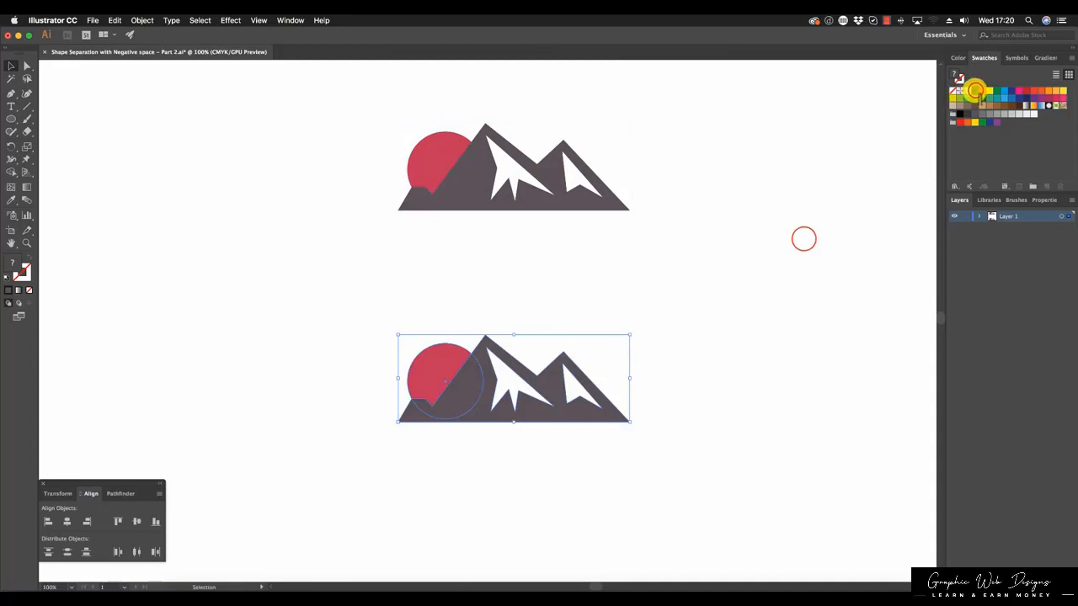
pyautogui.click(975, 90)
pyautogui.click(804, 240)
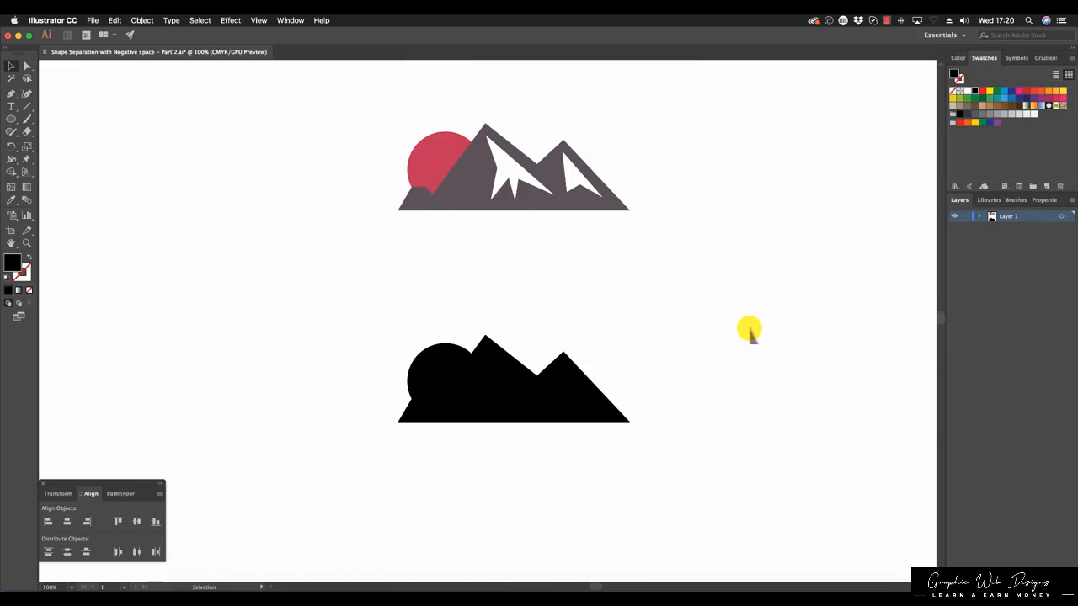
# Place the coloured mountain and sun logo on empty canvas below the black silhouette.
pyautogui.moveTo(765, 301); pyautogui.dragTo(380, 110)
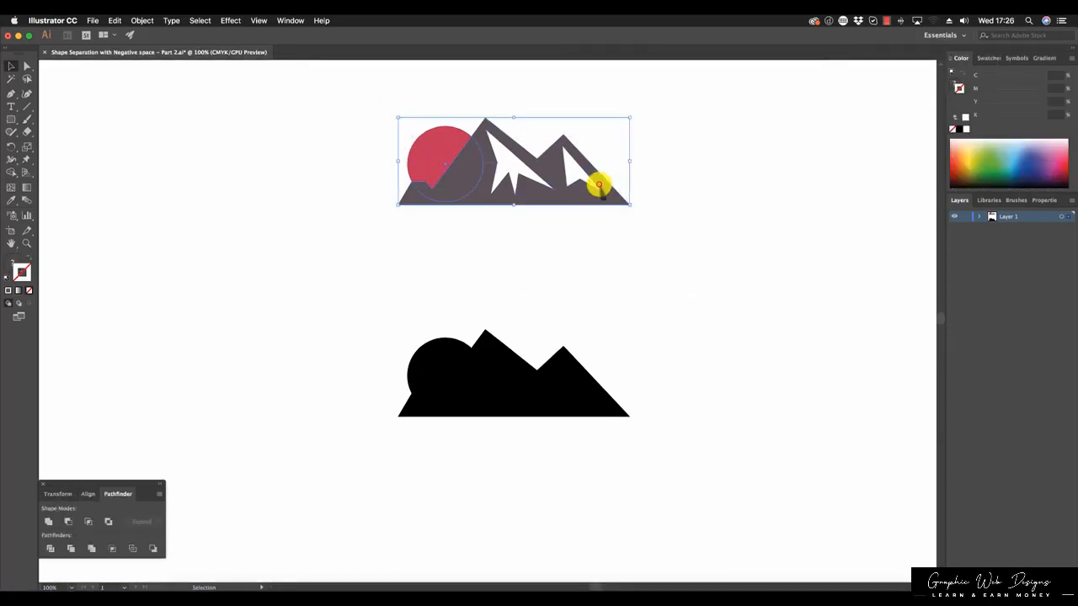
pyautogui.moveTo(599, 181); pyautogui.dragTo(616, 480)
pyautogui.scroll(-10, 616, 474)
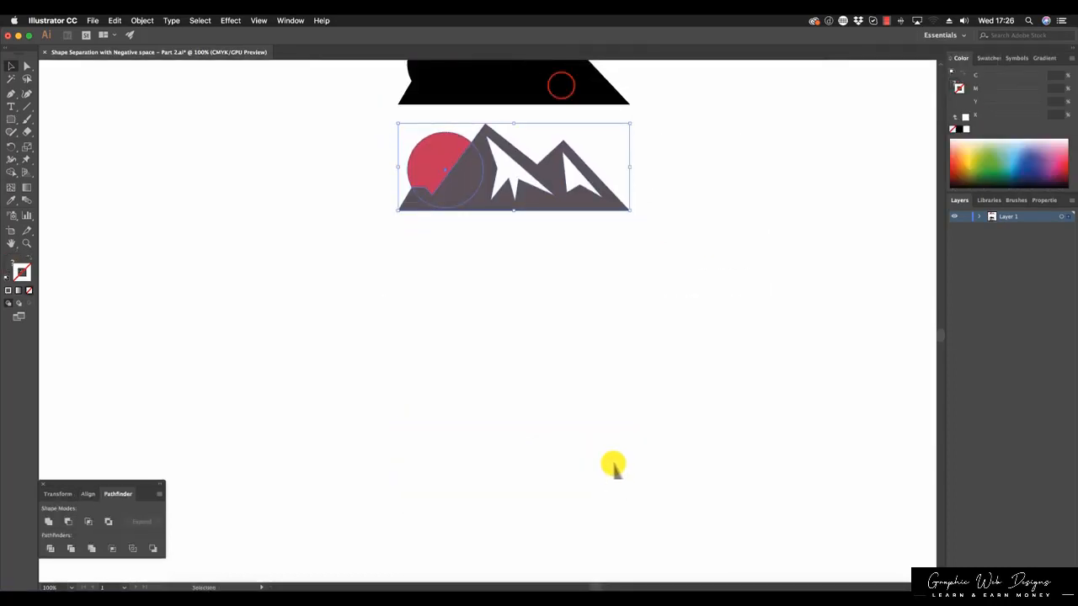
pyautogui.moveTo(561, 87); pyautogui.dragTo(589, 363)
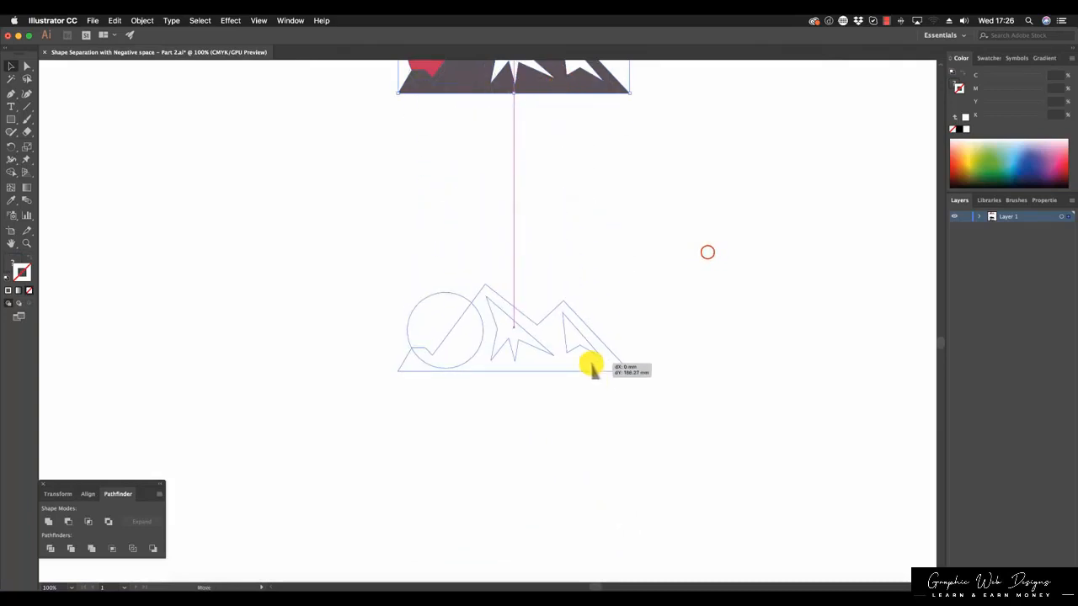
pyautogui.click(708, 252)
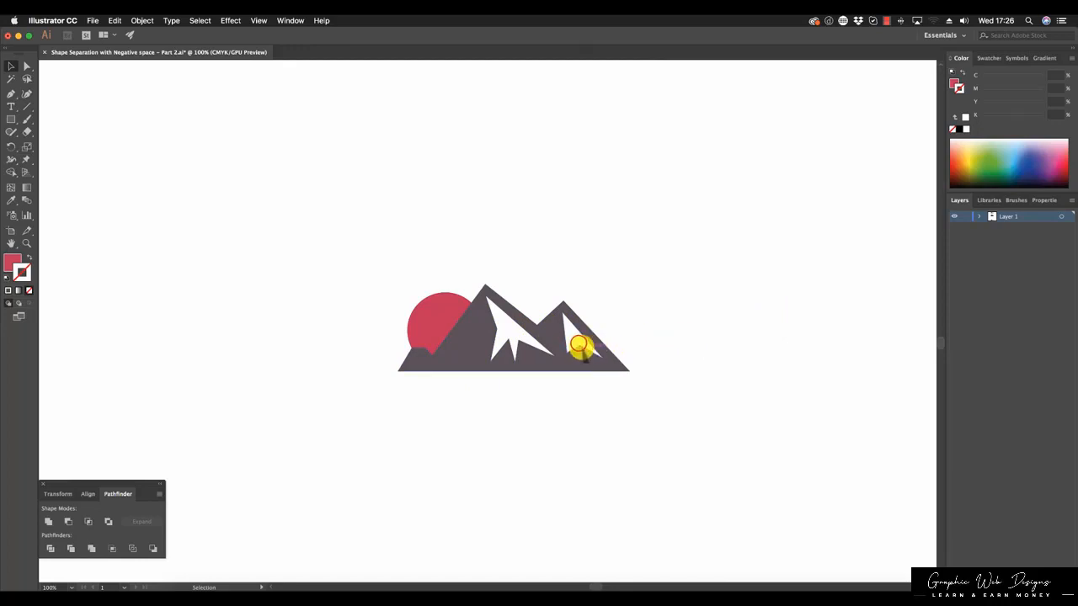
# Cut both white snow shapes out of the grey mountain with Minus Front.
pyautogui.click(579, 345)
pyautogui.keyDown('shift'); pyautogui.click(514, 331); pyautogui.keyUp('shift')
pyautogui.keyDown('shift'); pyautogui.click(455, 353); pyautogui.keyUp('shift')
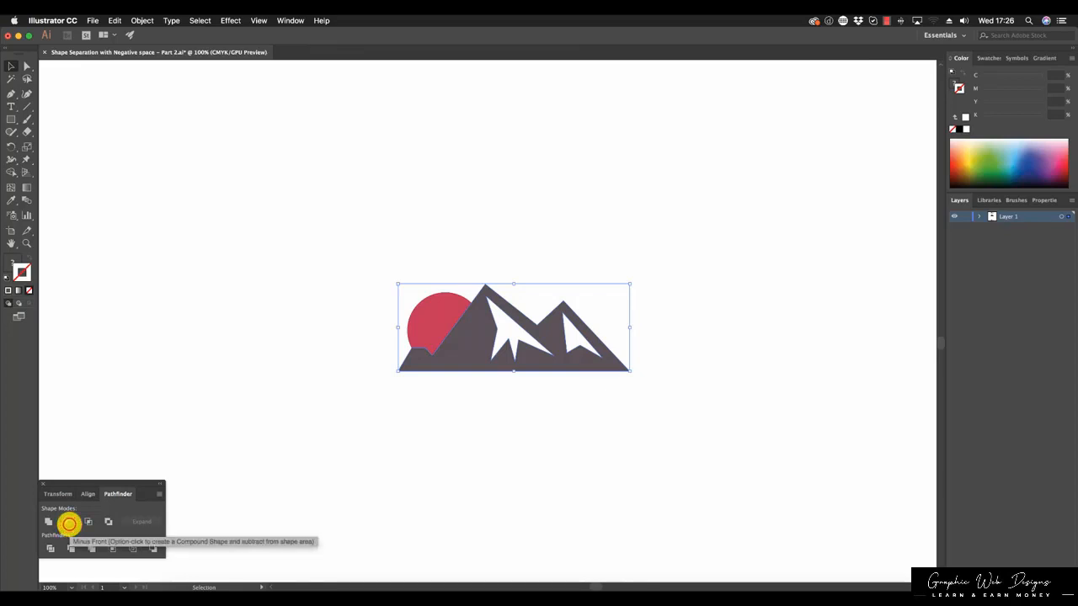
pyautogui.click(69, 523)
pyautogui.click(231, 282)
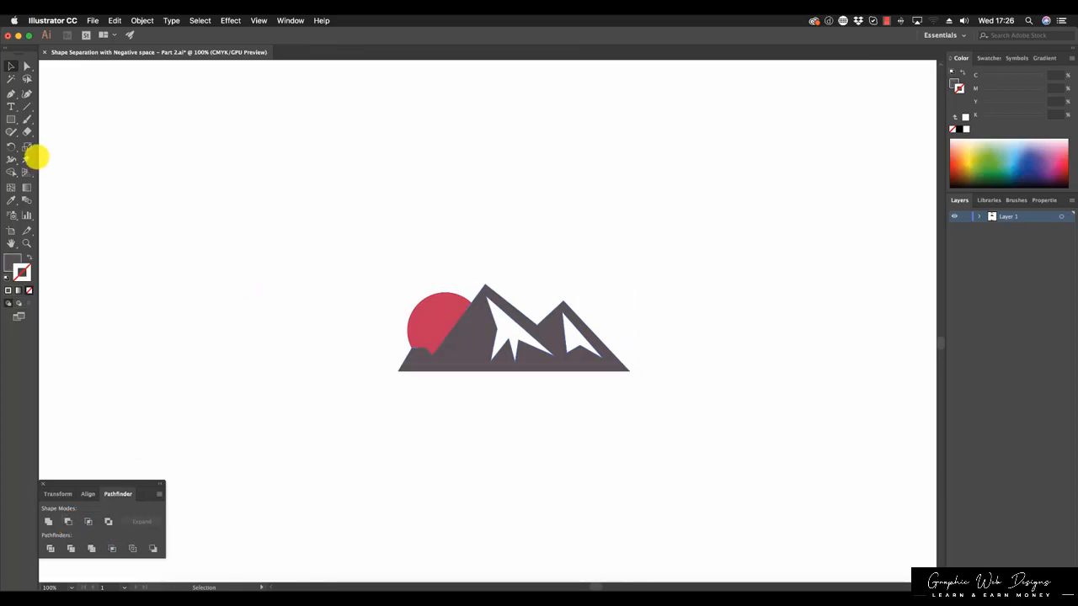
# Draw a light lavender rectangle larger than the logo over it and send the rectangle to the back.
pyautogui.click(13, 261)
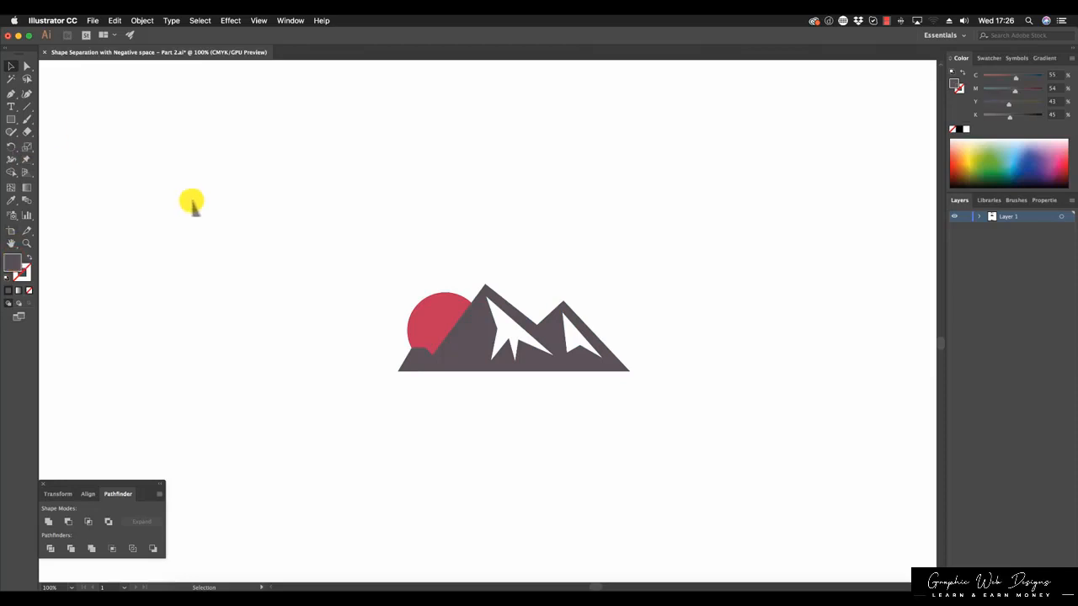
pyautogui.click(1026, 143)
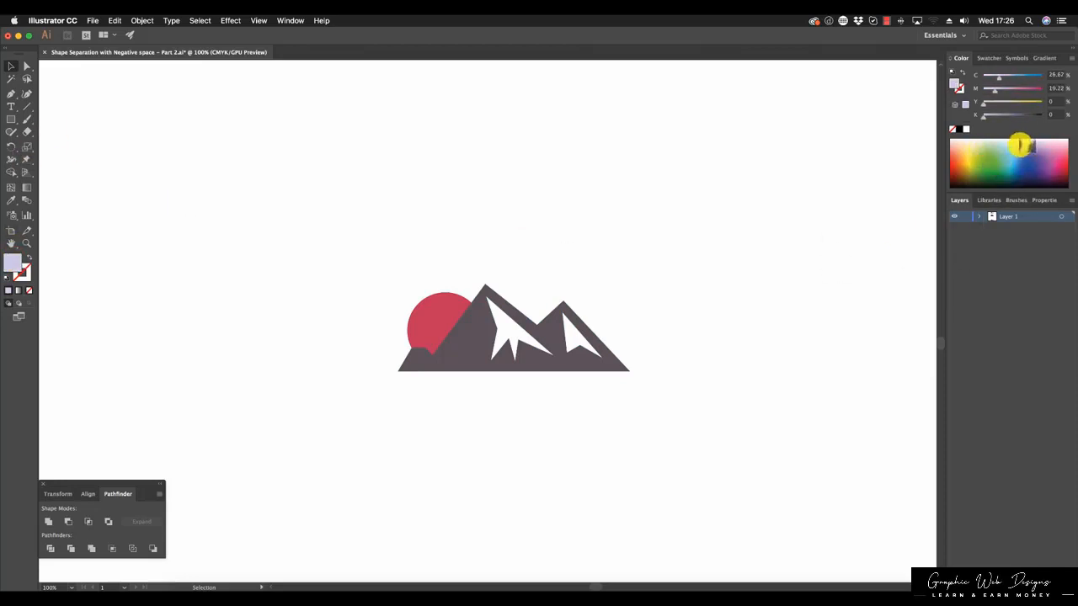
pyautogui.click(13, 121)
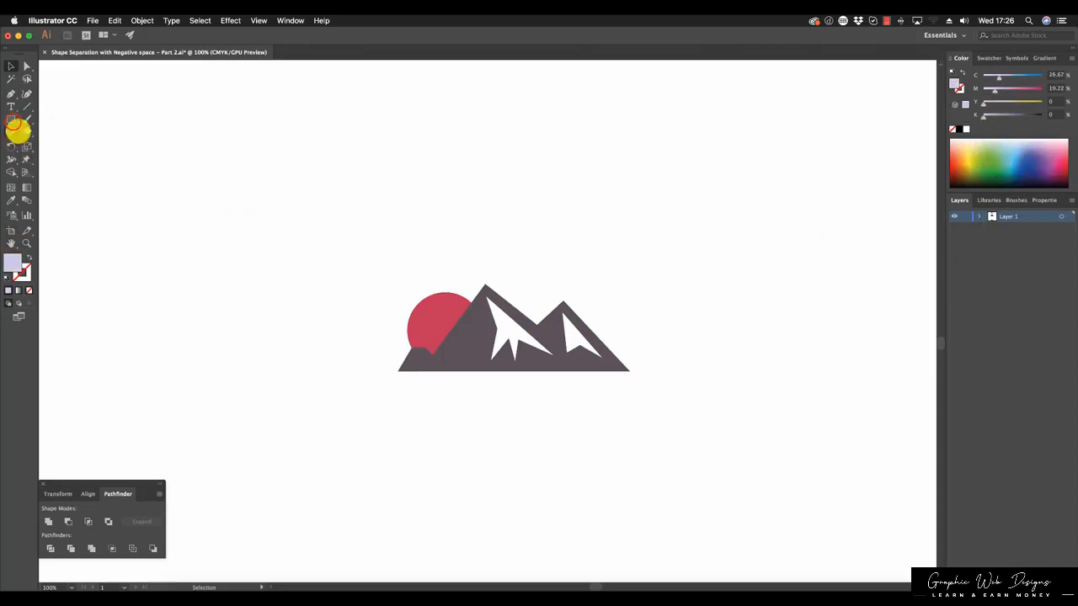
pyautogui.moveTo(235, 231); pyautogui.dragTo(816, 430)
pyautogui.click(145, 20)
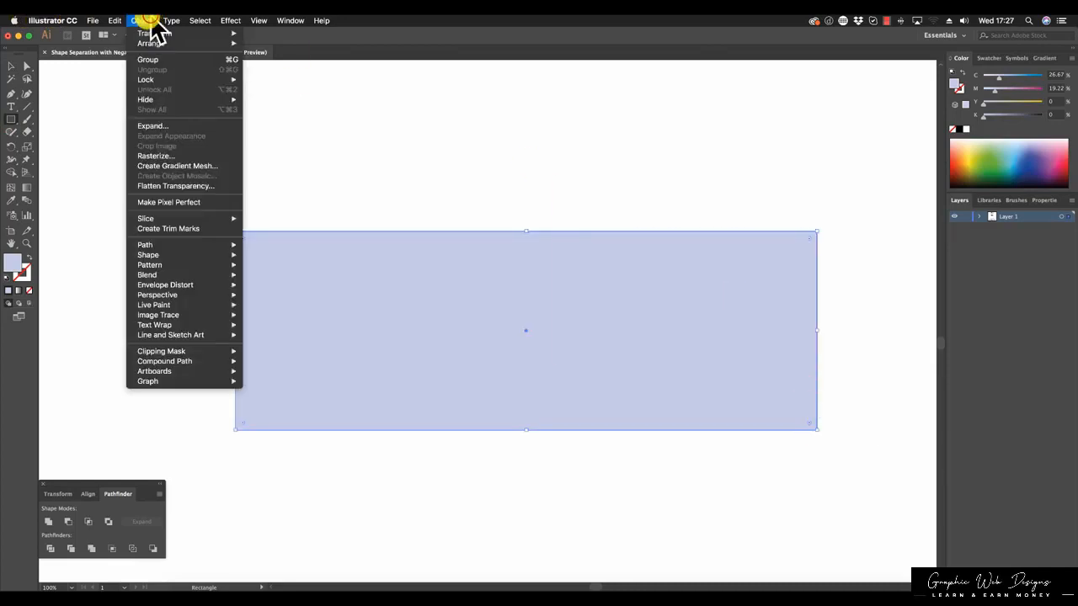
pyautogui.moveTo(168, 43)
pyautogui.click(300, 72)
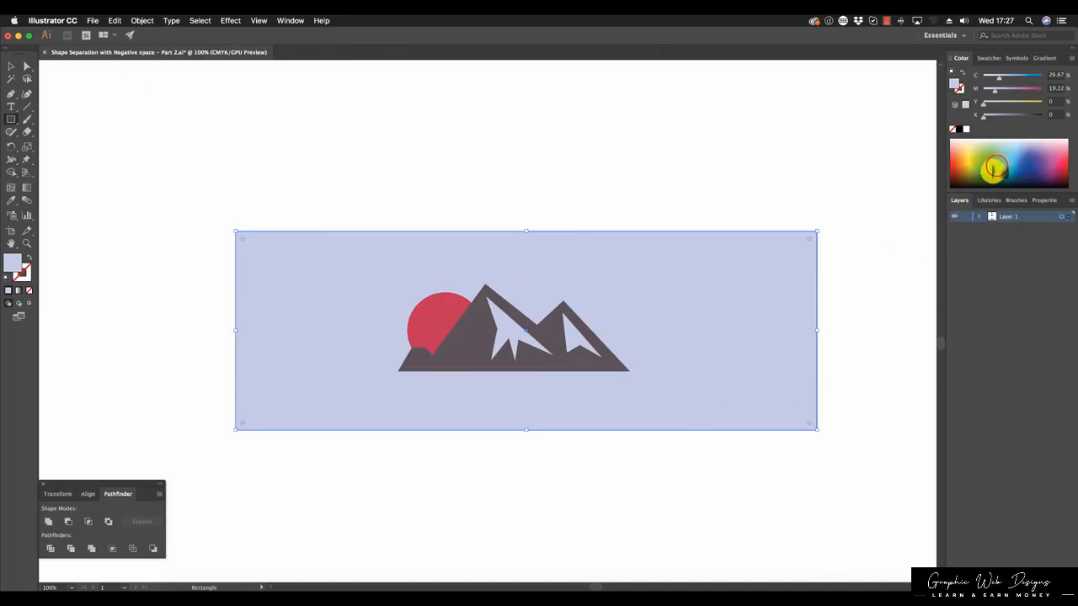
# Test several fill colours on the backdrop rectangle, ending with yellow, and delete the rectangle.
pyautogui.click(990, 165)
pyautogui.click(1042, 158)
pyautogui.click(1052, 150)
pyautogui.click(1054, 169)
pyautogui.click(1051, 173)
pyautogui.click(981, 165)
pyautogui.click(973, 156)
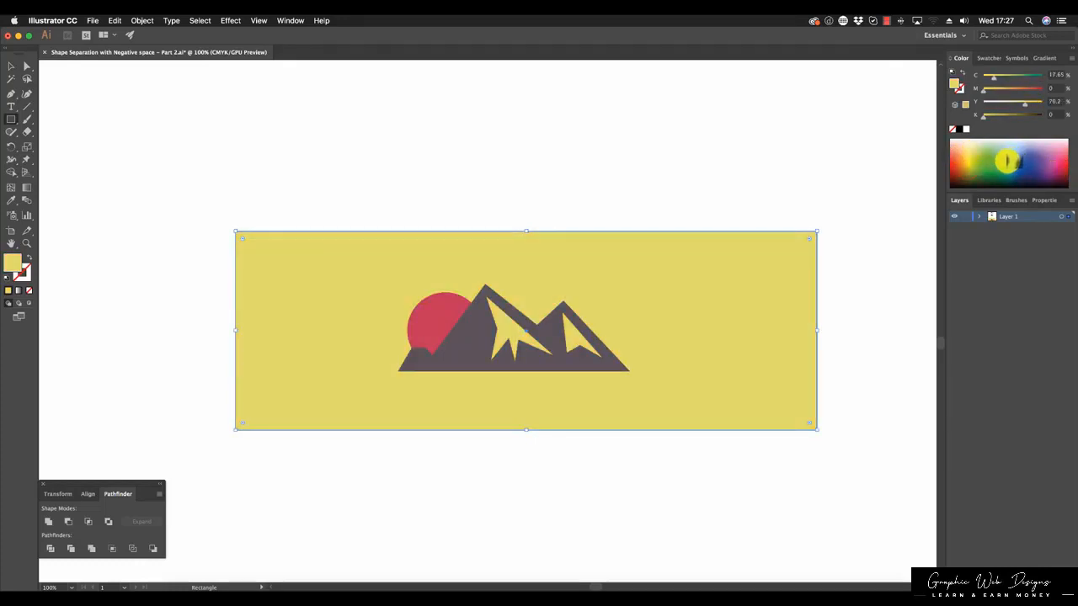
pyautogui.click(11, 66)
pyautogui.click(610, 148)
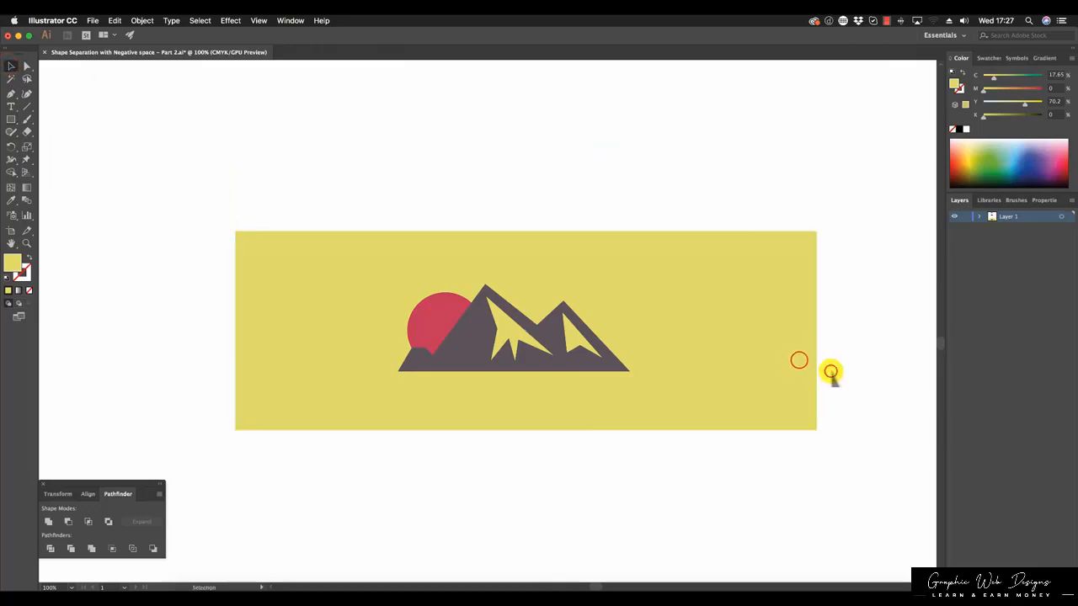
pyautogui.click(799, 361)
pyautogui.press('Delete')
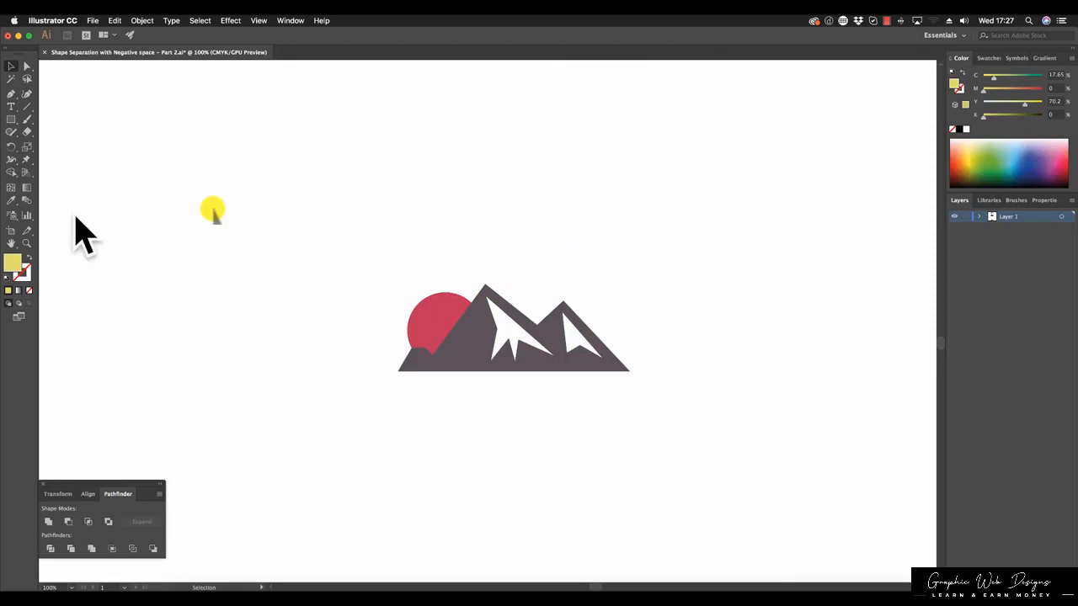
# Draw an open, unfilled path with a white stroke across the sun, running horizontally above the small hill and parallel to the mountain's left slope.
pyautogui.click(949, 129)
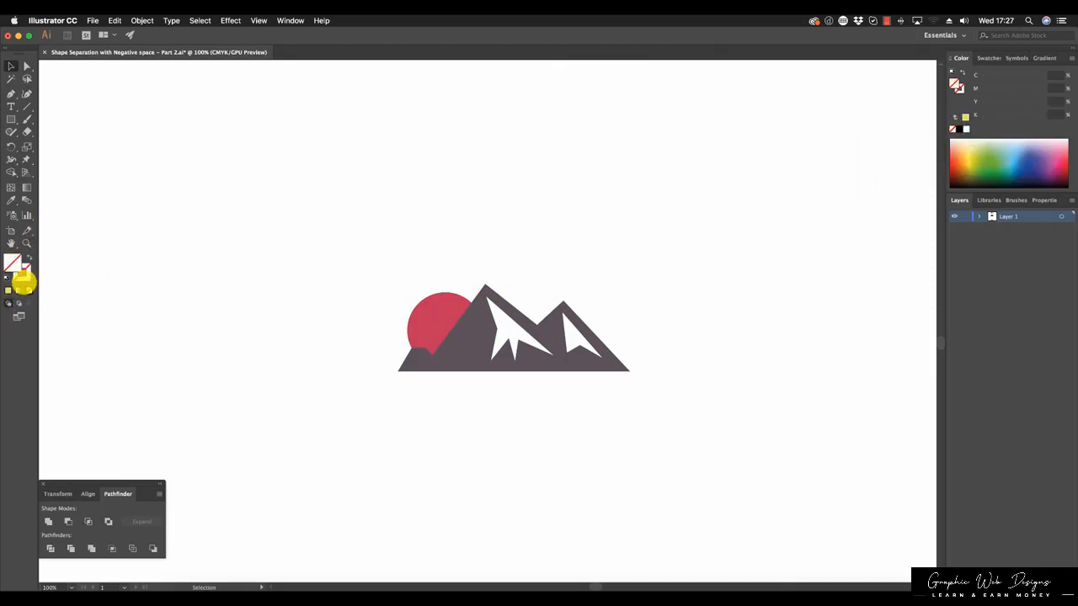
pyautogui.click(24, 275)
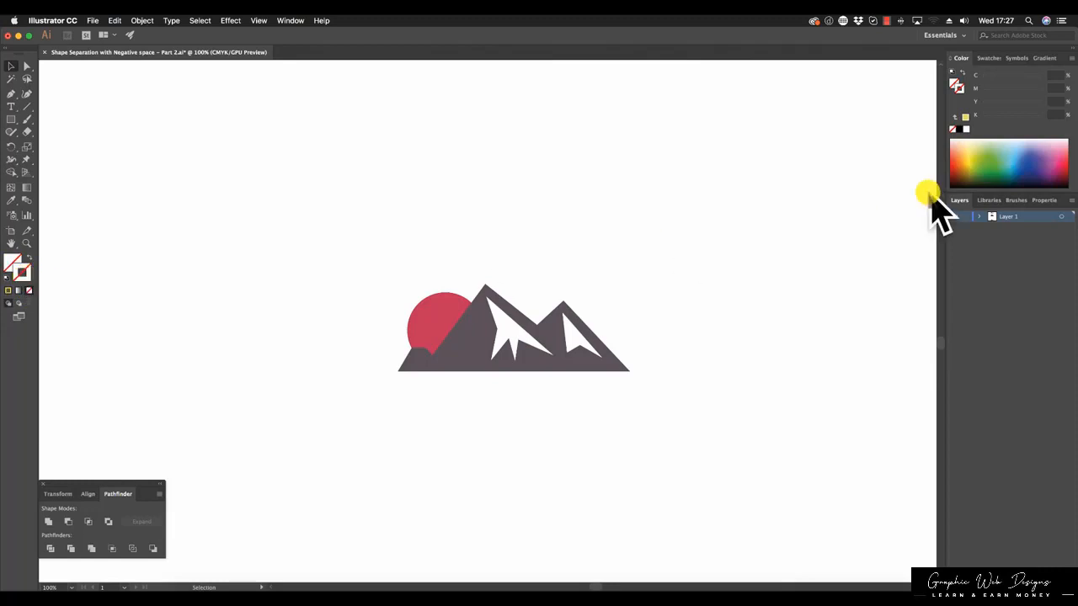
pyautogui.click(954, 152)
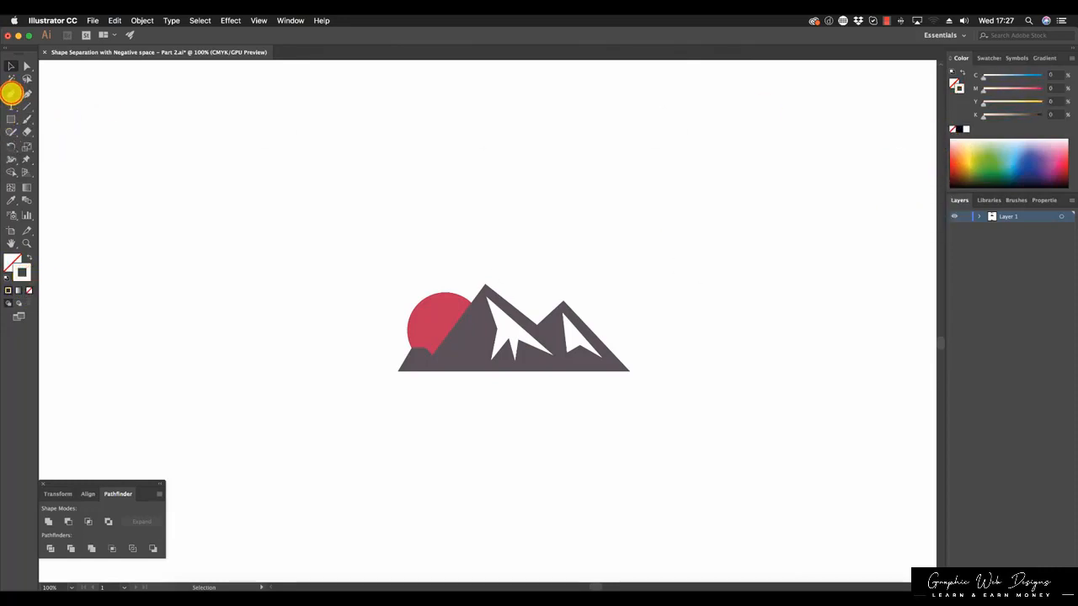
pyautogui.click(11, 93)
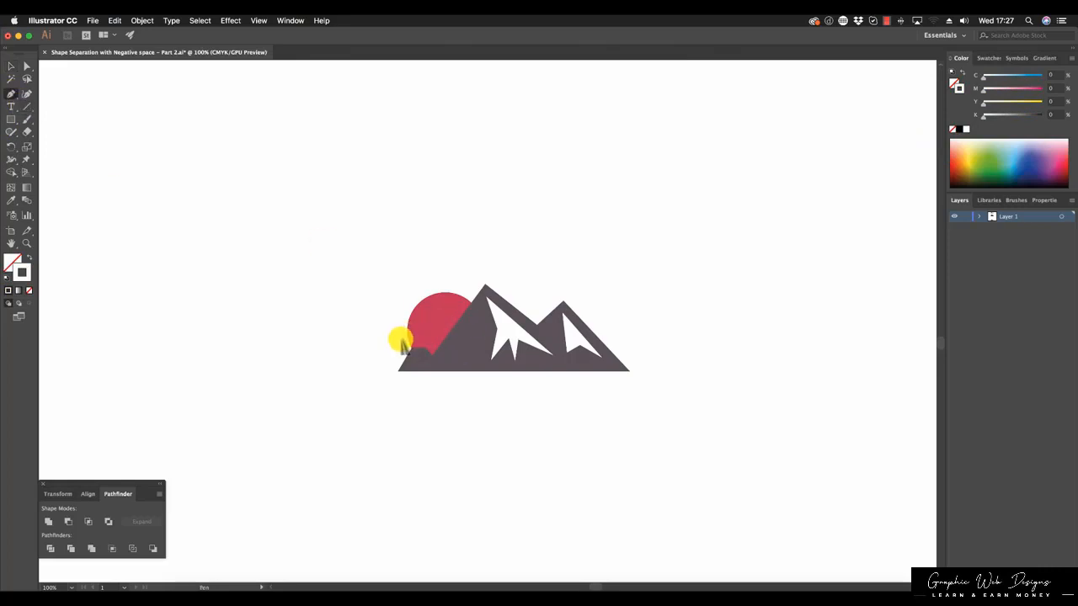
pyautogui.moveTo(400, 339); pyautogui.dragTo(433, 341)
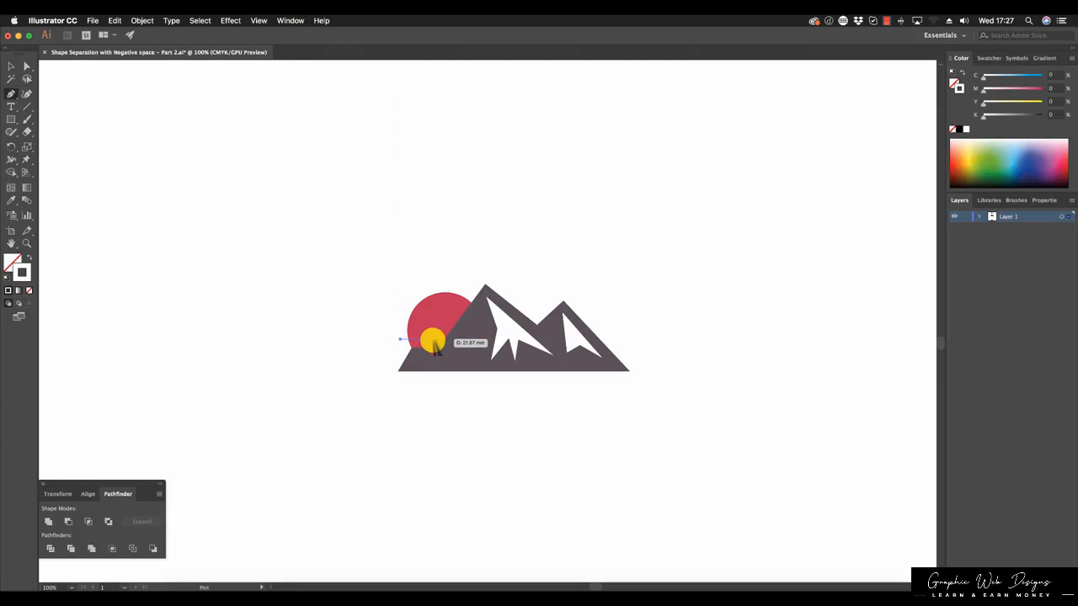
pyautogui.click(433, 340)
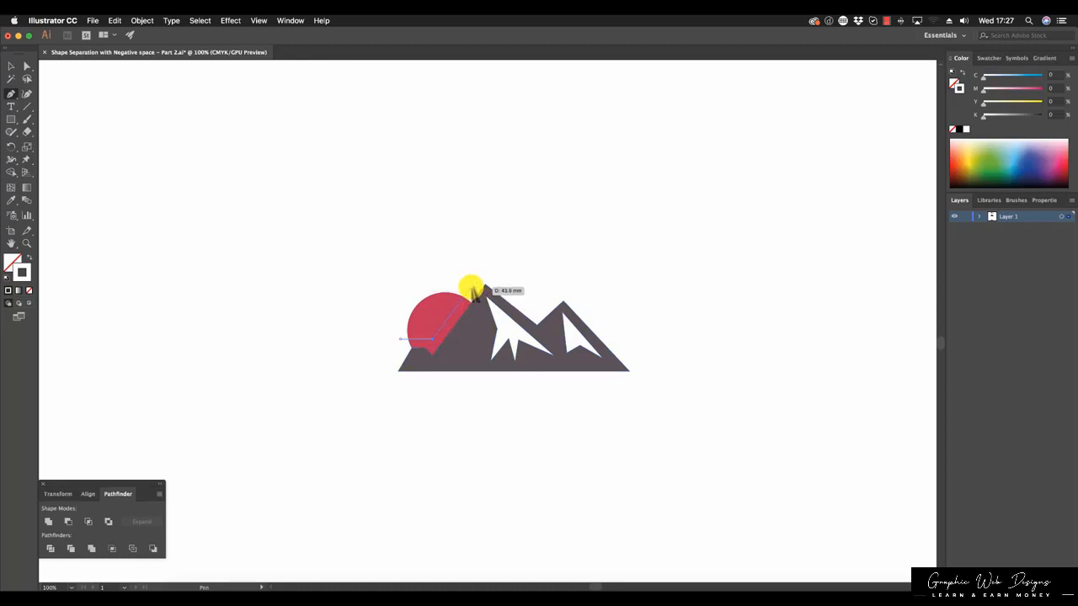
pyautogui.click(471, 288)
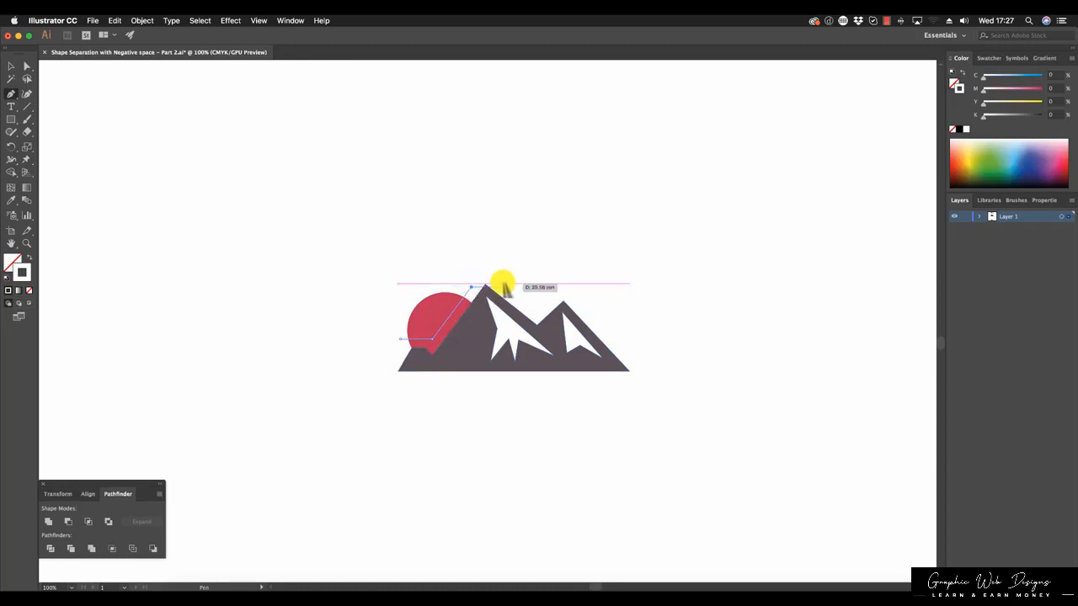
pyautogui.click(10, 66)
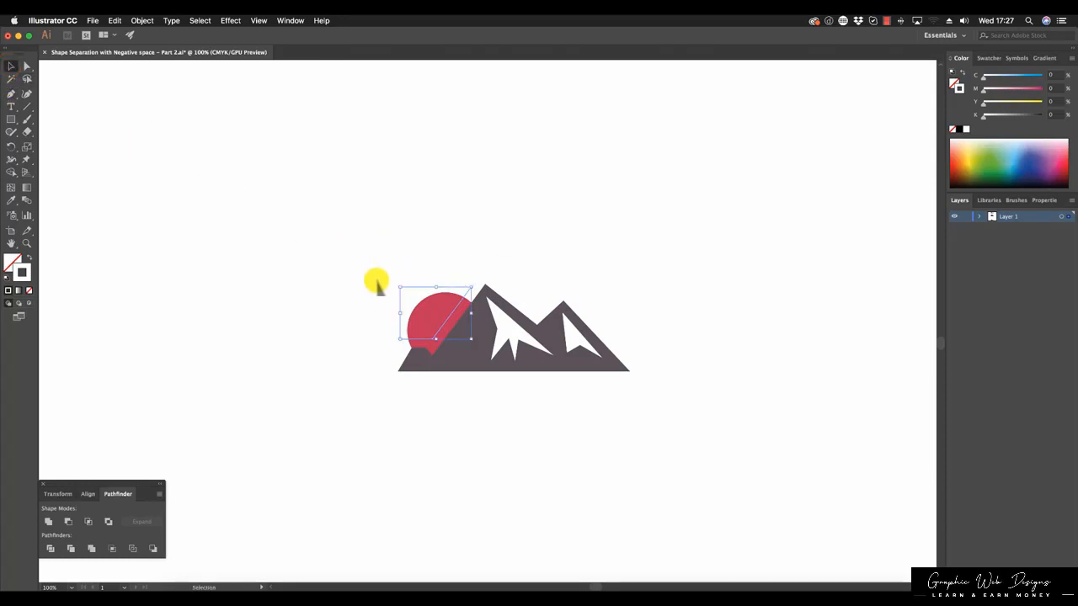
# Divide the red sun along the drawn path and delete the piece nearest the mountain.
pyautogui.keyDown('shift'); pyautogui.click(434, 319); pyautogui.keyUp('shift')
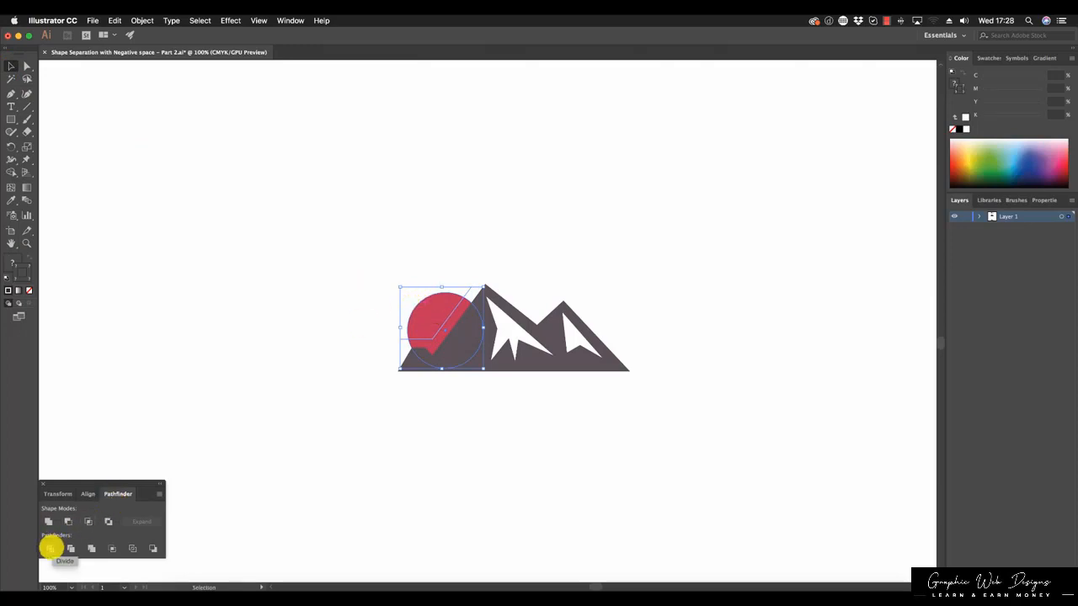
pyautogui.click(51, 548)
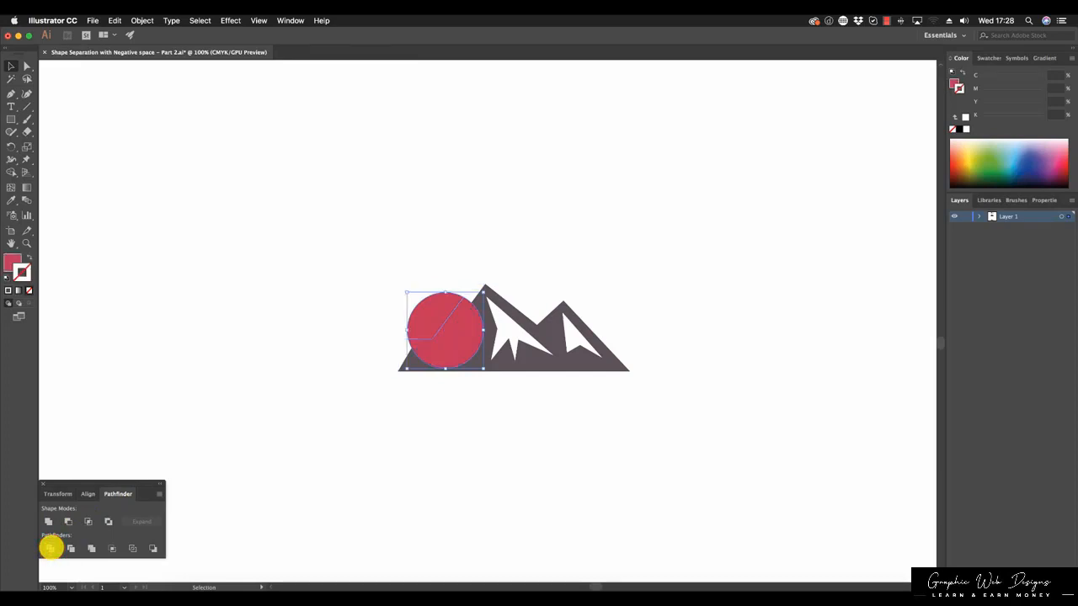
pyautogui.click(431, 323)
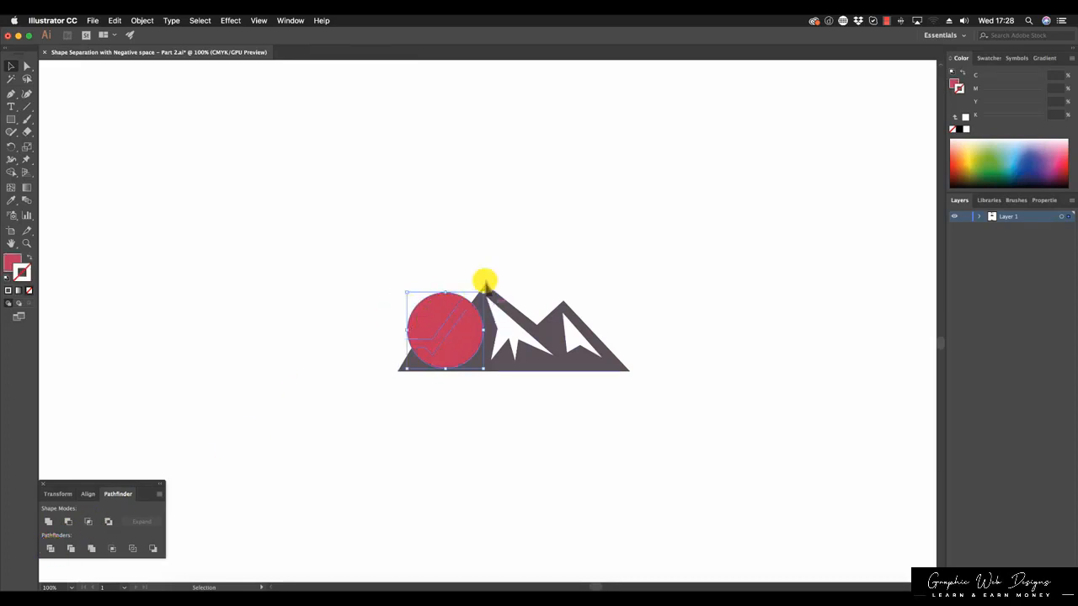
pyautogui.click(26, 65)
pyautogui.click(308, 213)
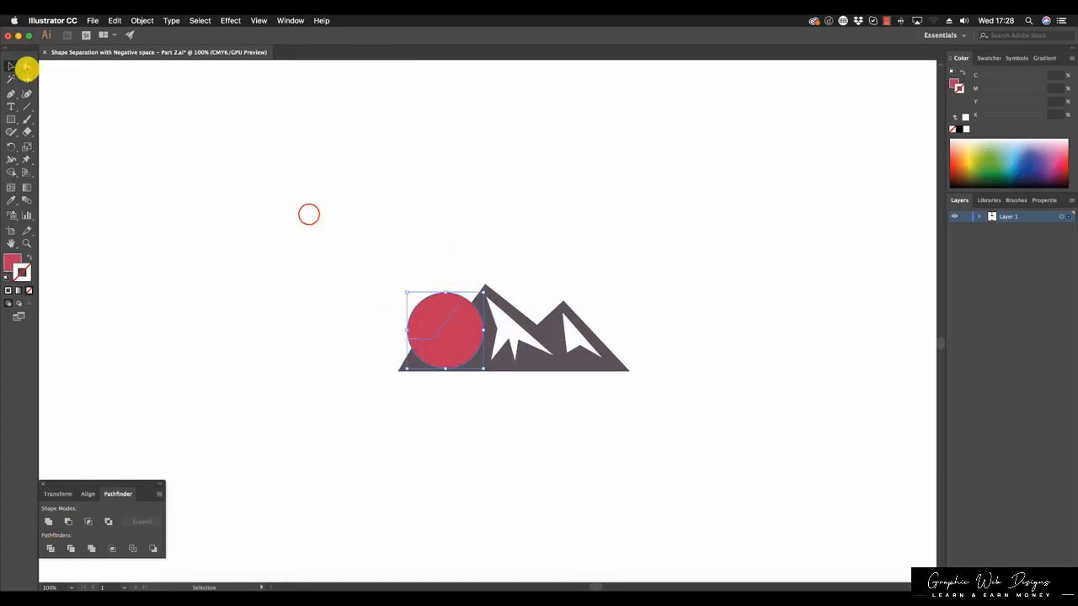
pyautogui.click(453, 351)
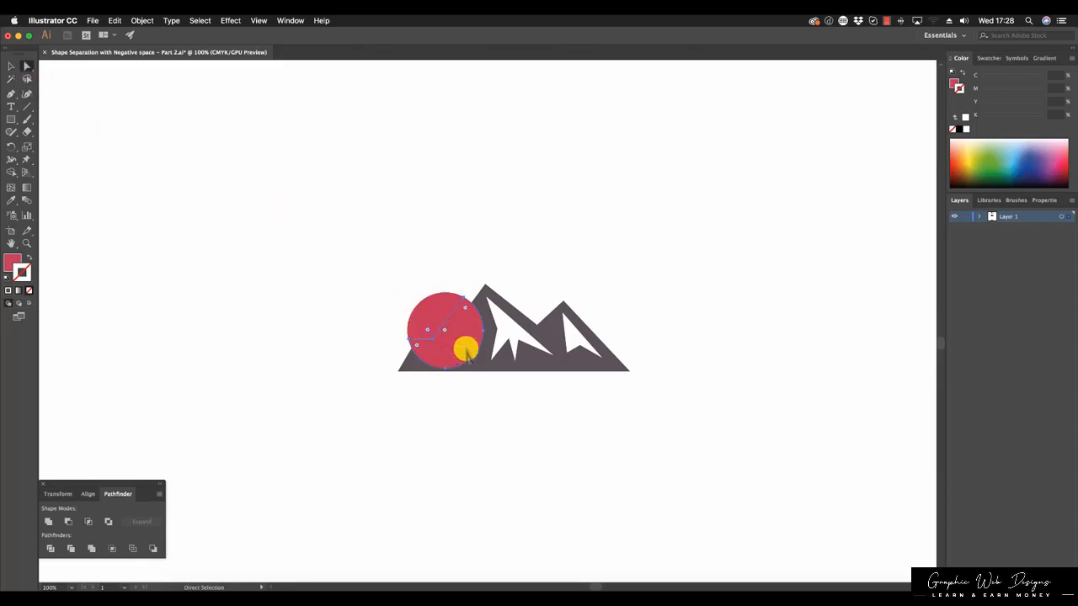
pyautogui.press('Delete')
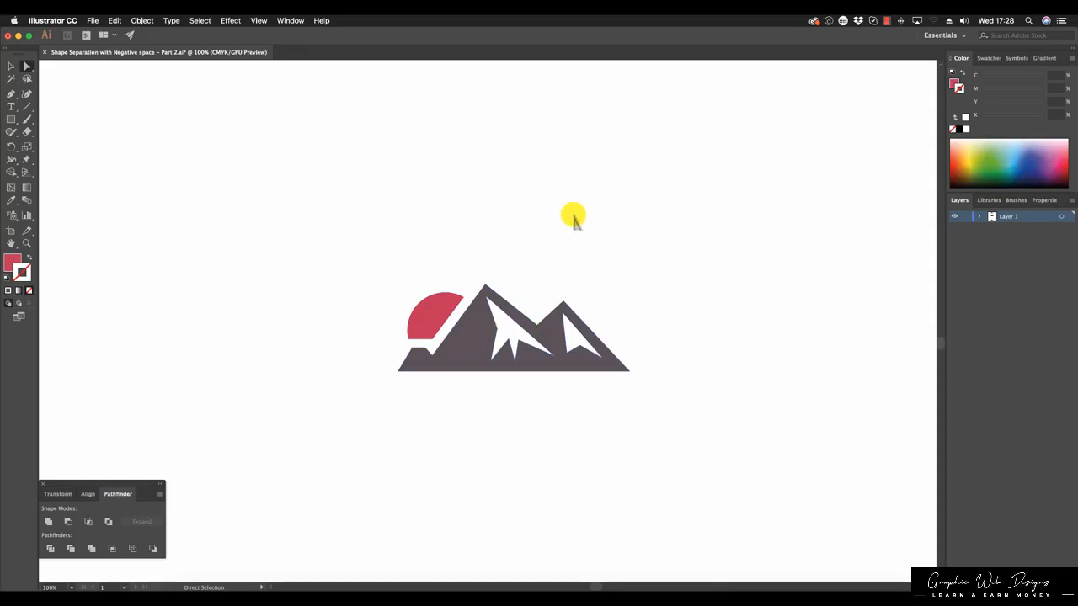
# Move the separated mountain and sun logo up, duplicate it below, and fill the copy with black.
pyautogui.click(11, 65)
pyautogui.moveTo(243, 222); pyautogui.dragTo(755, 521)
pyautogui.moveTo(554, 354); pyautogui.dragTo(549, 235)
pyautogui.moveTo(548, 236); pyautogui.dragTo(570, 484)
pyautogui.press('super+z')
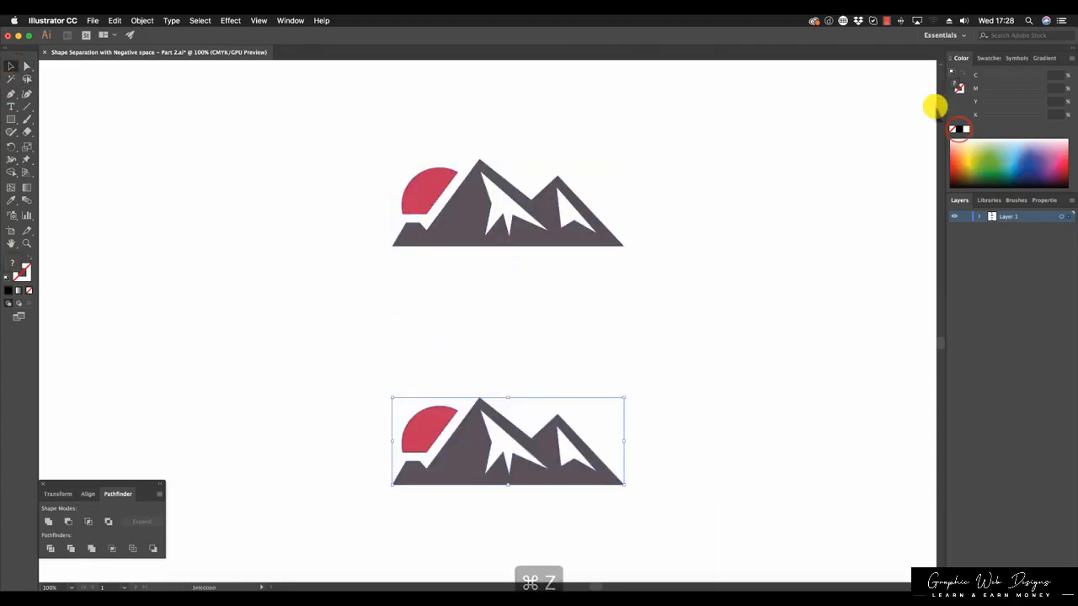
pyautogui.click(958, 129)
pyautogui.click(779, 304)
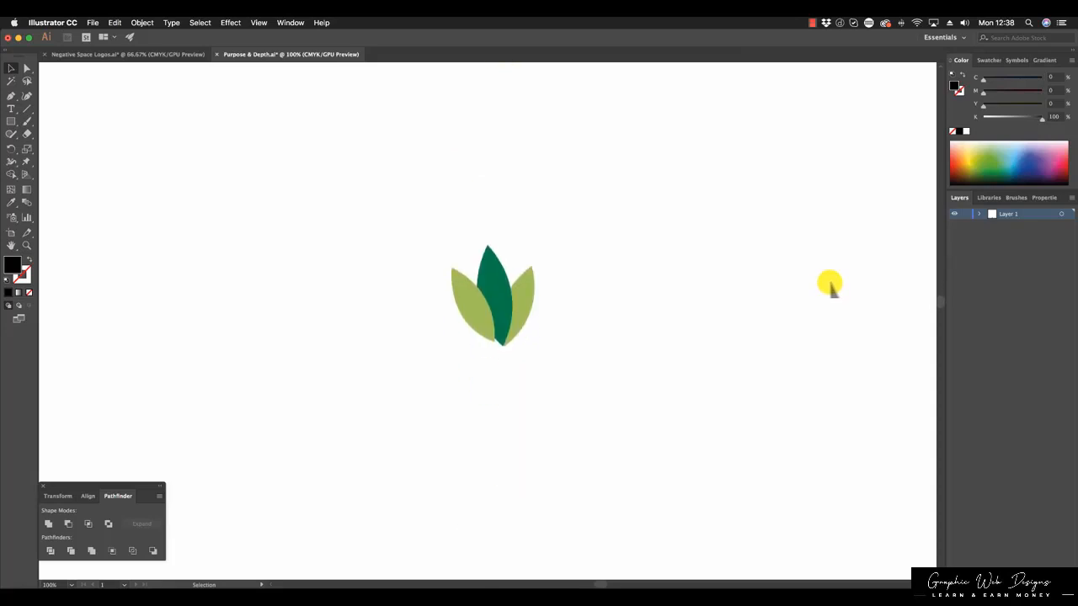
# Fill the three overlapping leaves with black, then undo the fill and the preceding edits of the leaf logo.
pyautogui.moveTo(412, 210); pyautogui.dragTo(611, 363)
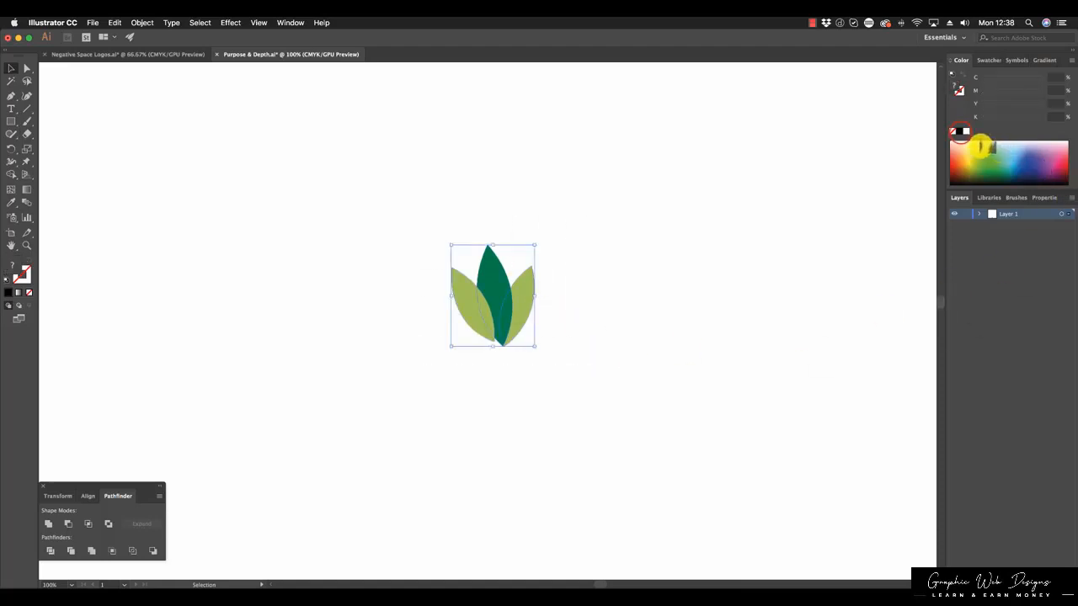
pyautogui.click(959, 131)
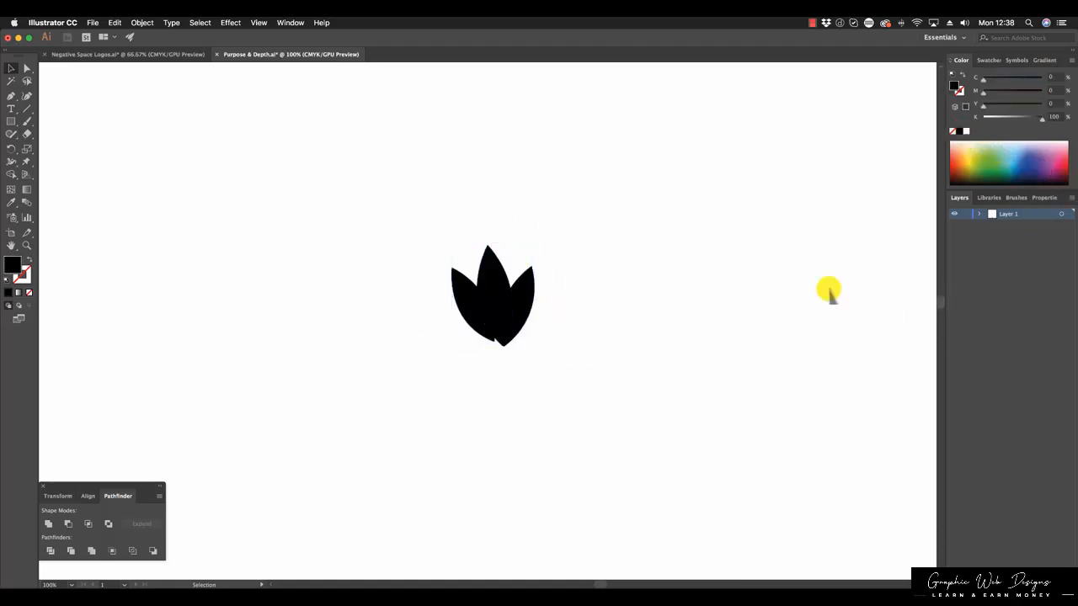
pyautogui.press('super+z')
pyautogui.press('super+z')
pyautogui.press('super+z')
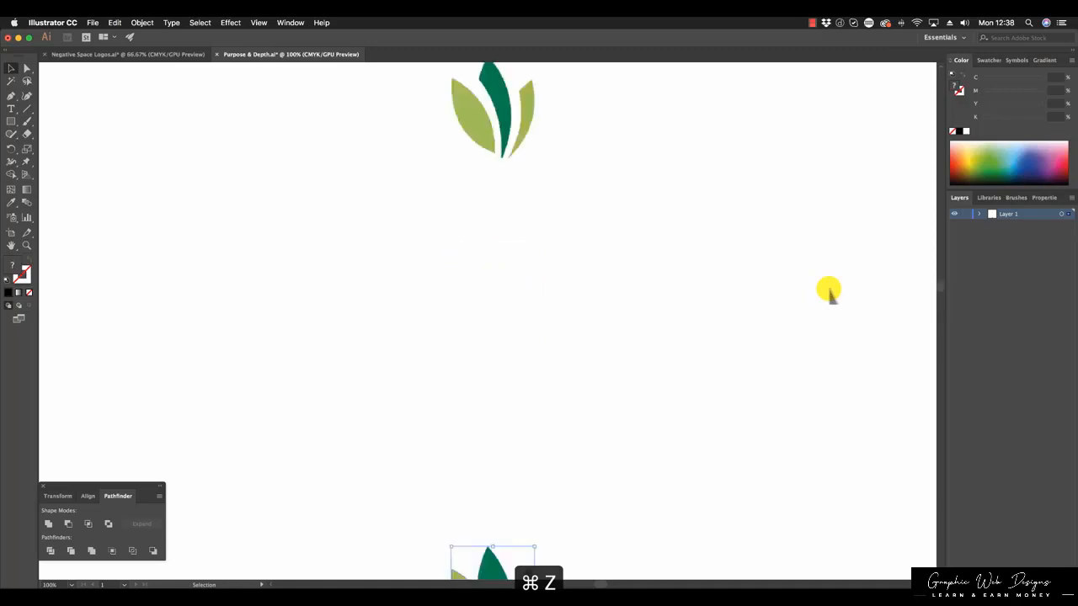
pyautogui.press('super+z')
pyautogui.press('super+z')
pyautogui.press('super+z')
pyautogui.press('super+z')
pyautogui.press('super+z')
pyautogui.press('super+z')
pyautogui.press('super+z')
pyautogui.press('super+z')
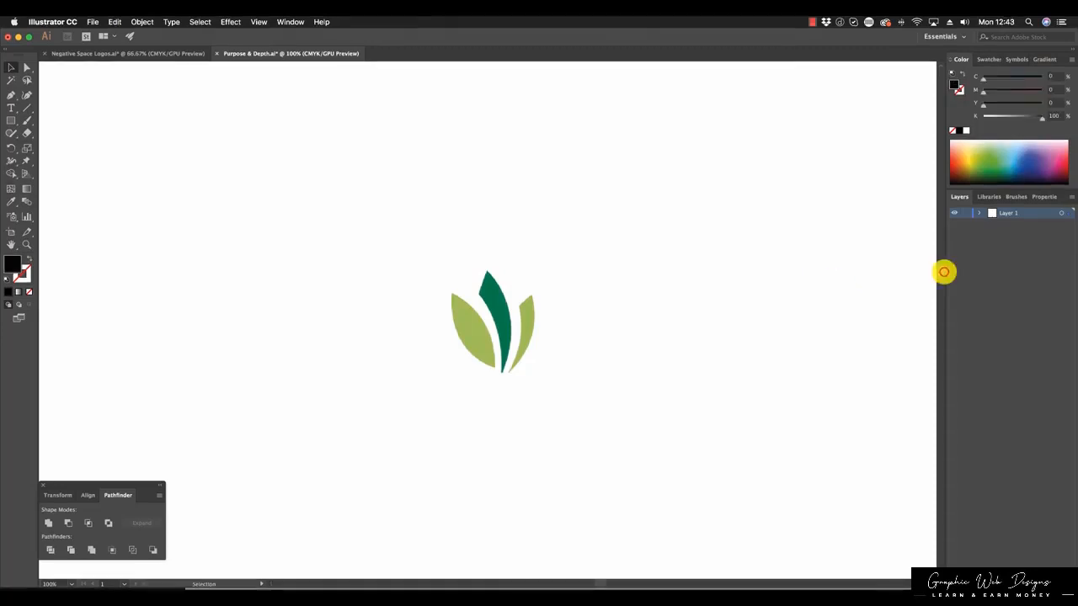
# Bring the green trefoil logo with the face profiles into view.
pyautogui.press('super+z')
pyautogui.press('super+z')
pyautogui.press('super+z')
pyautogui.press('super+z')
pyautogui.moveTo(948, 325); pyautogui.dragTo(948, 329)
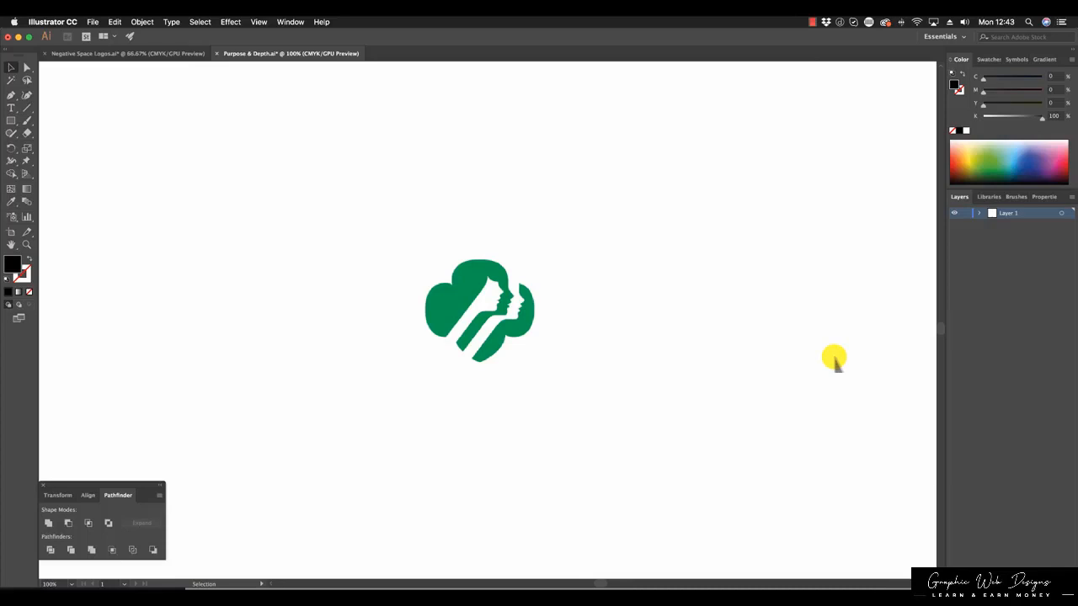
# Examine how negative space forms the face profiles in the green trefoil logo.
pyautogui.click(507, 301)
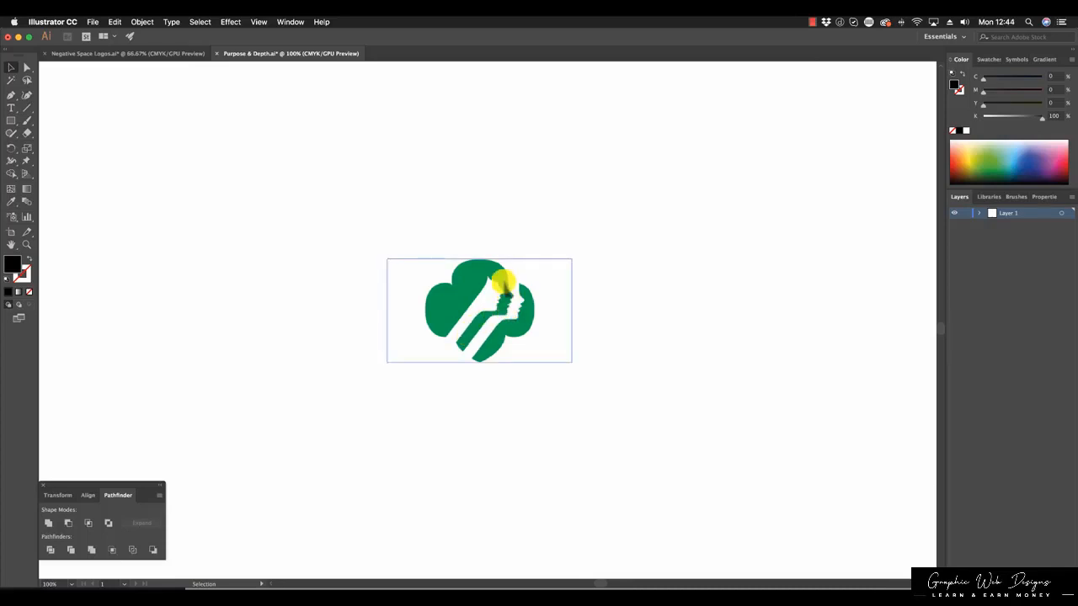
pyautogui.click(679, 278)
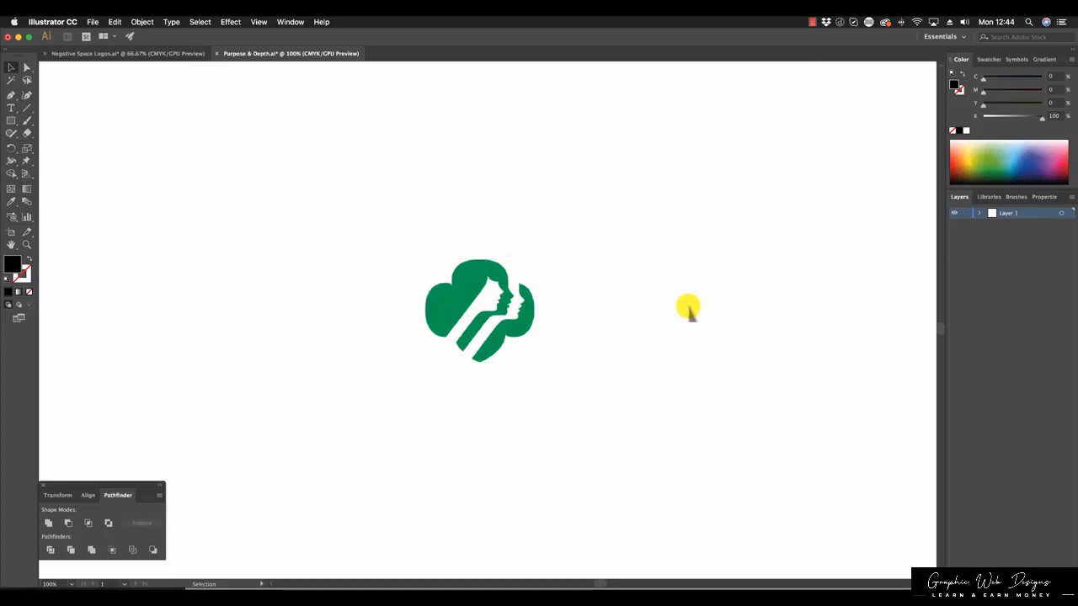
pyautogui.click(547, 318)
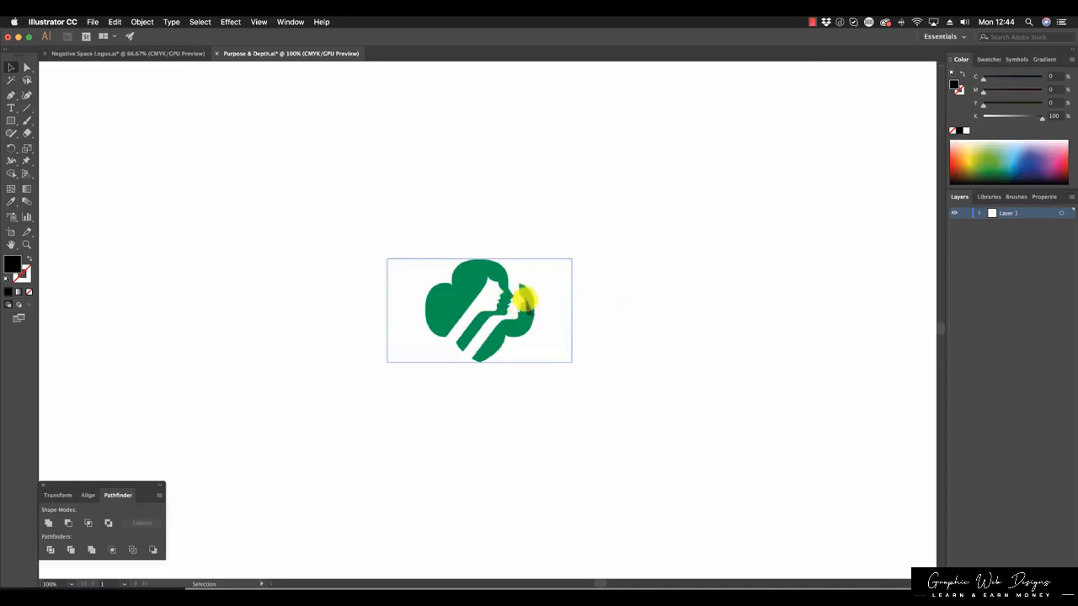
pyautogui.click(666, 333)
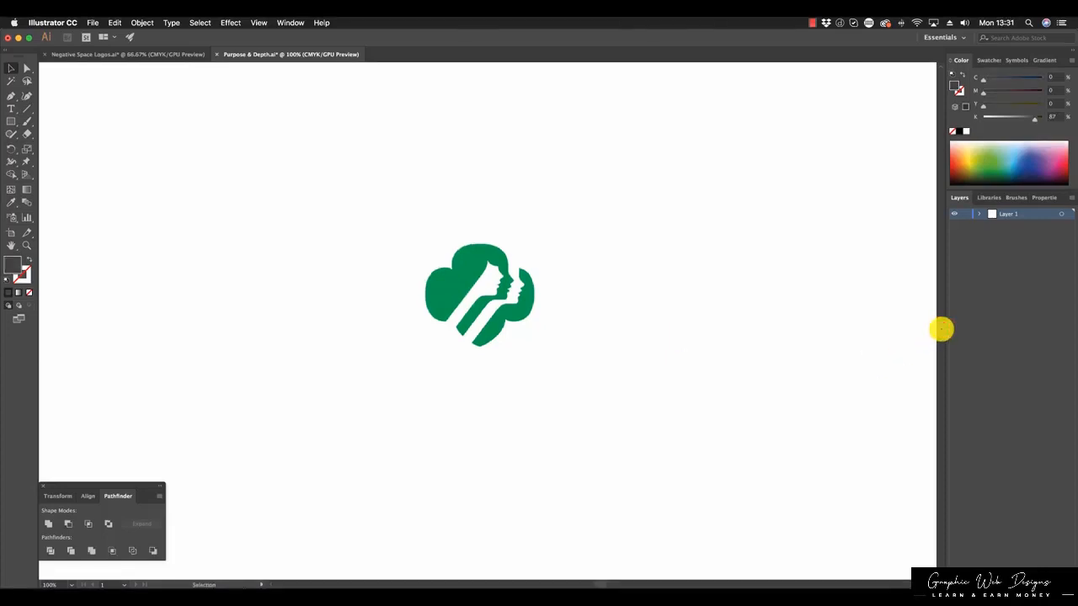
# Bring the dark grey logo with the two joined eye rings into view.
pyautogui.moveTo(940, 329); pyautogui.dragTo(944, 367)
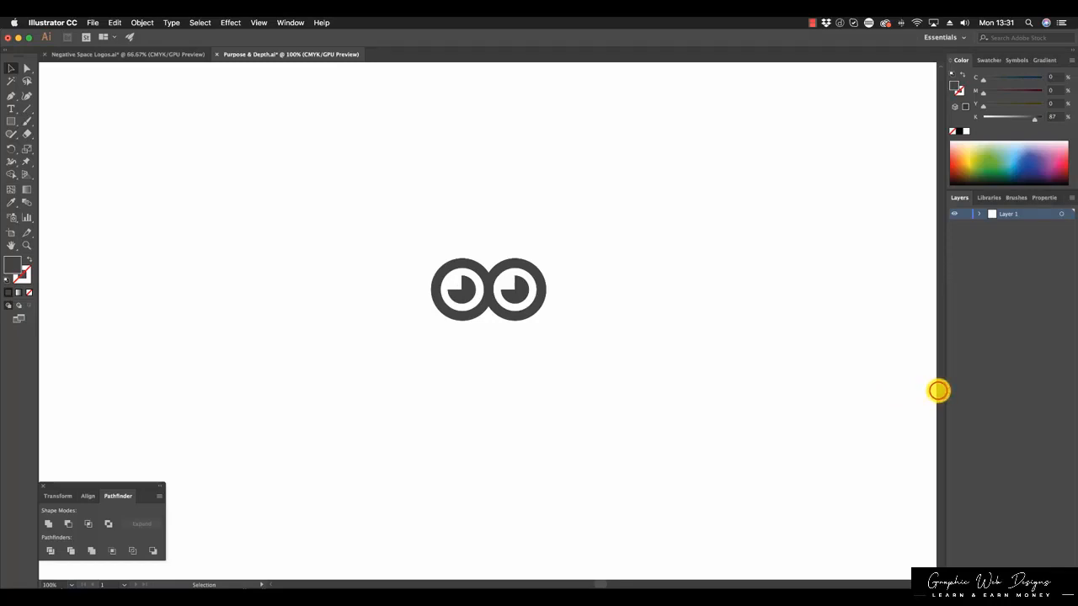
pyautogui.scroll(3, 941, 380)
pyautogui.scroll(-3, 940, 374)
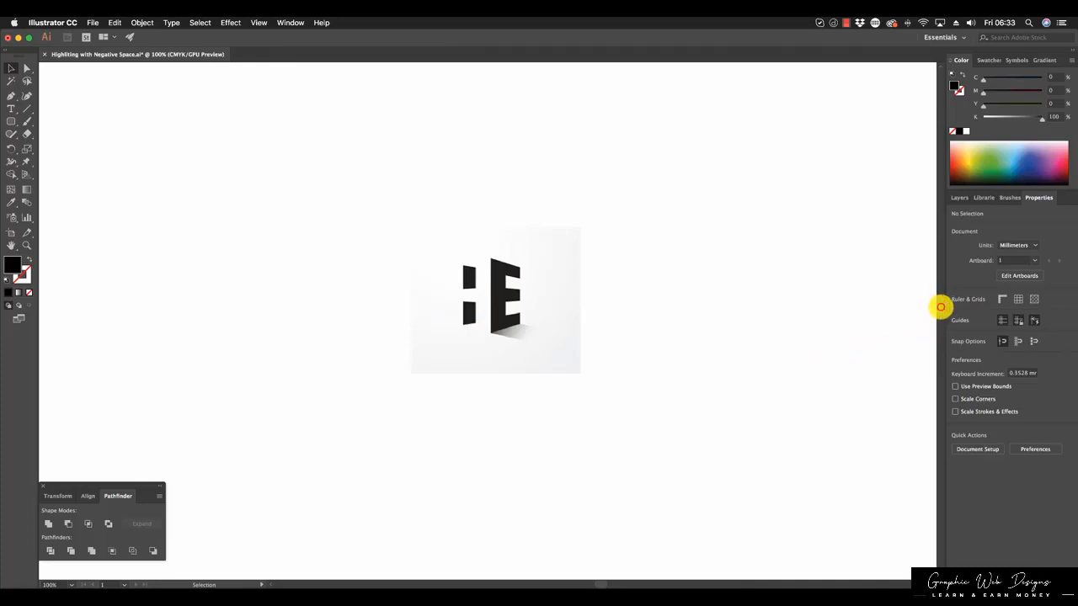
# Look through the negative-space highlighting examples, from the E logo past the STAIRS logo to the photography monogram.
pyautogui.scroll(-2, 939, 310)
pyautogui.scroll(-10, 940, 313)
pyautogui.scroll(2, 943, 324)
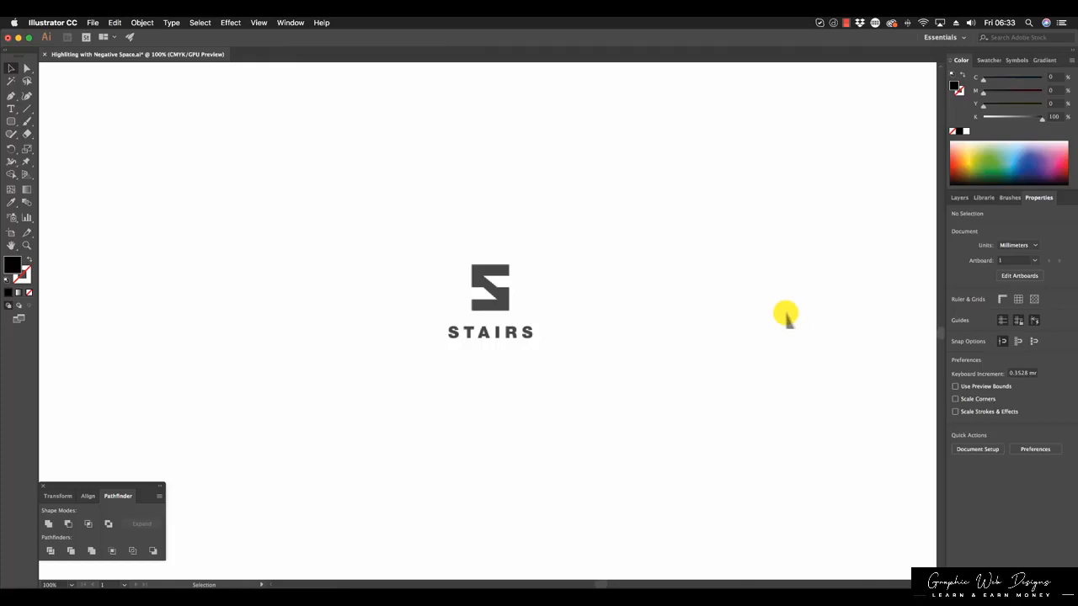
pyautogui.scroll(-10, 787, 315)
pyautogui.scroll(-6, 784, 314)
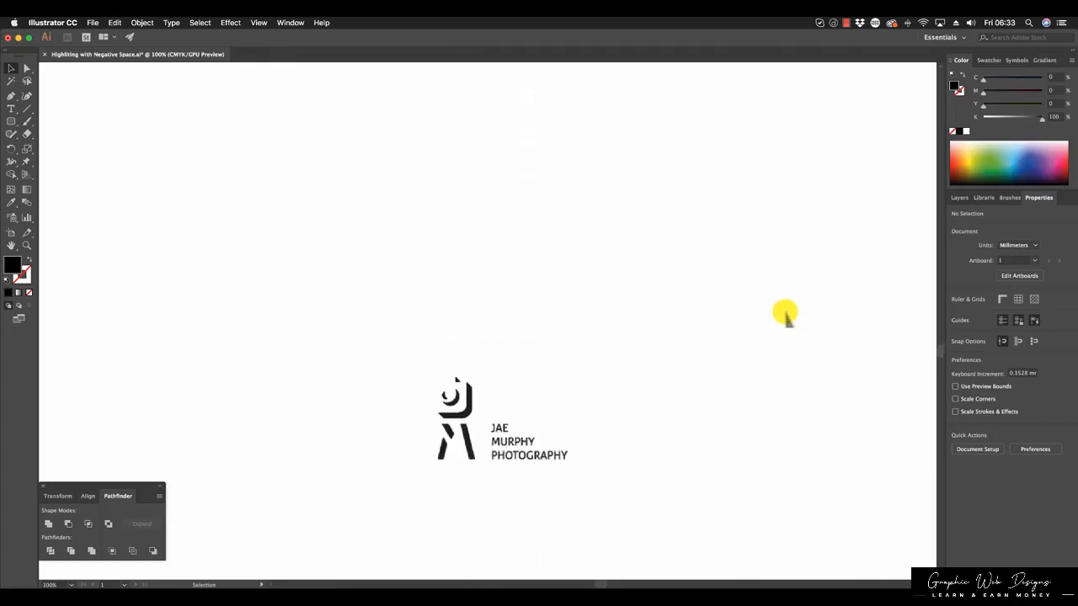
pyautogui.scroll(-2, 785, 314)
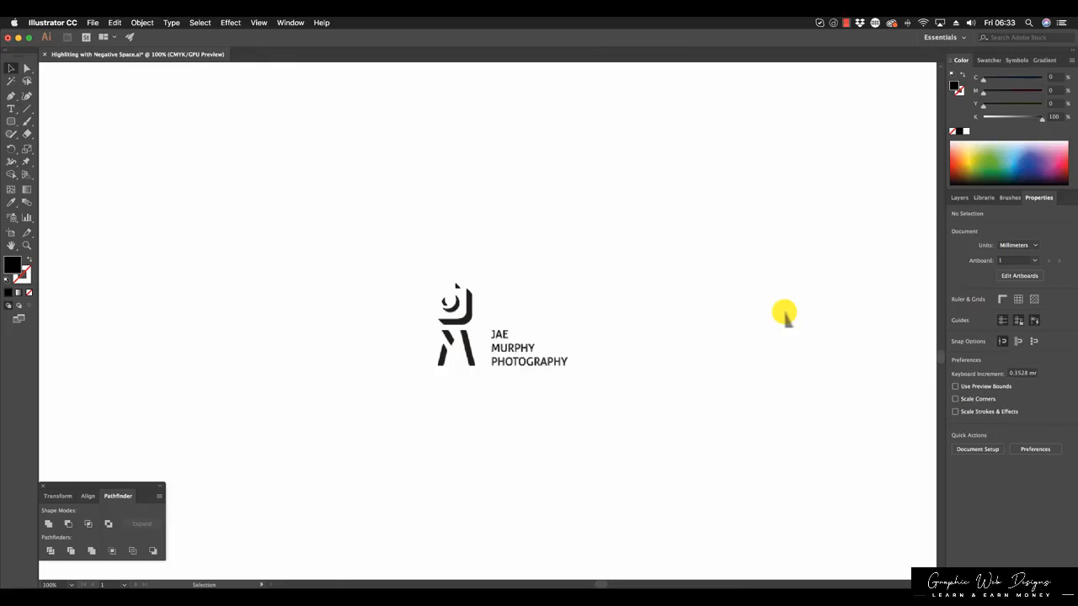
# Show the document's layers and inspect the photography logo's shadow-formed monogram.
pyautogui.press('F7')
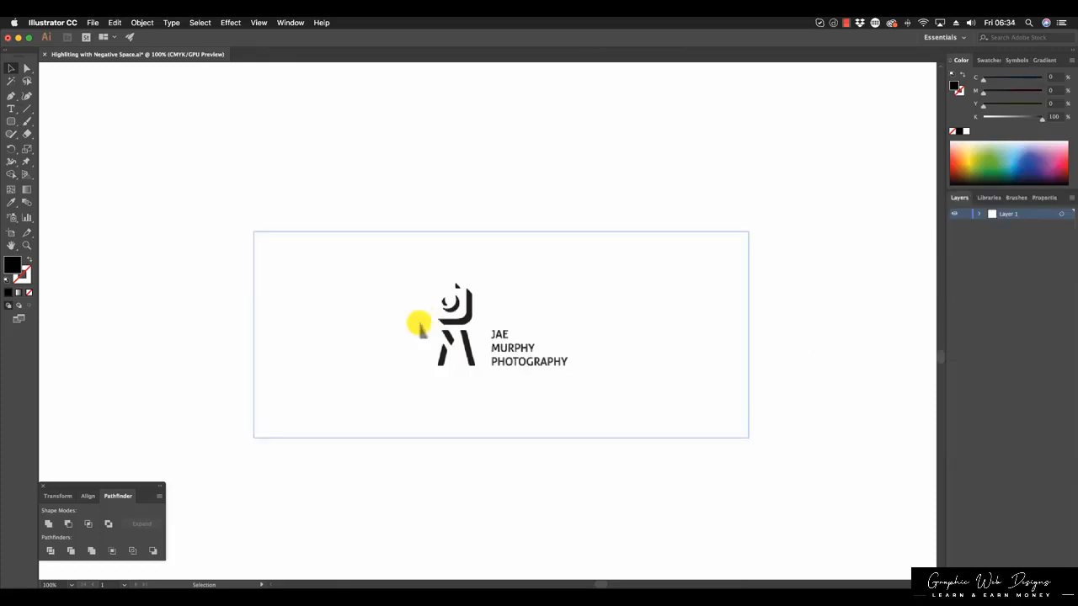
pyautogui.click(463, 347)
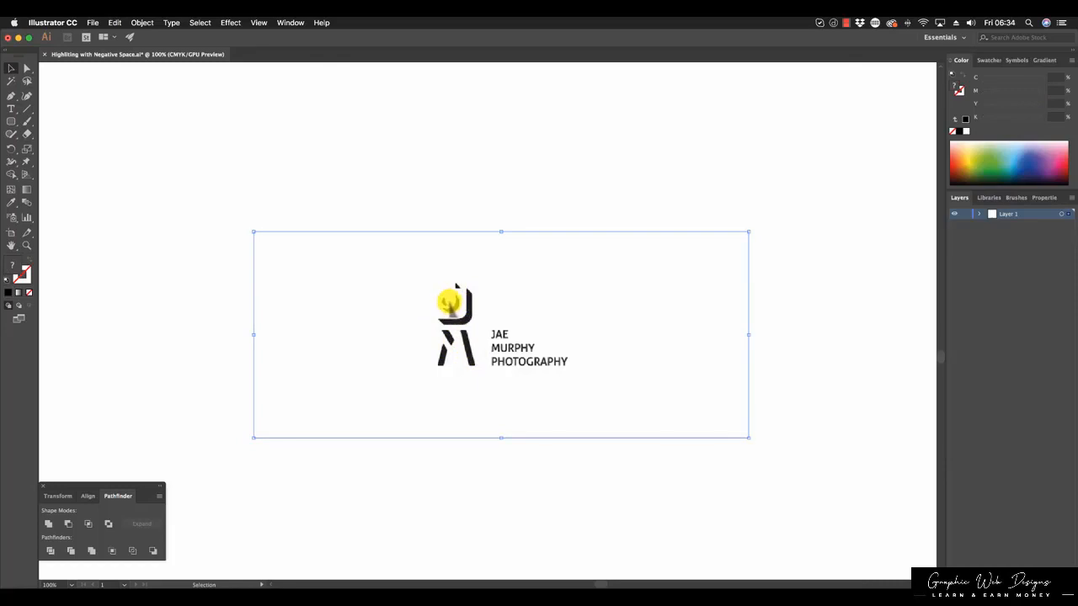
pyautogui.click(835, 343)
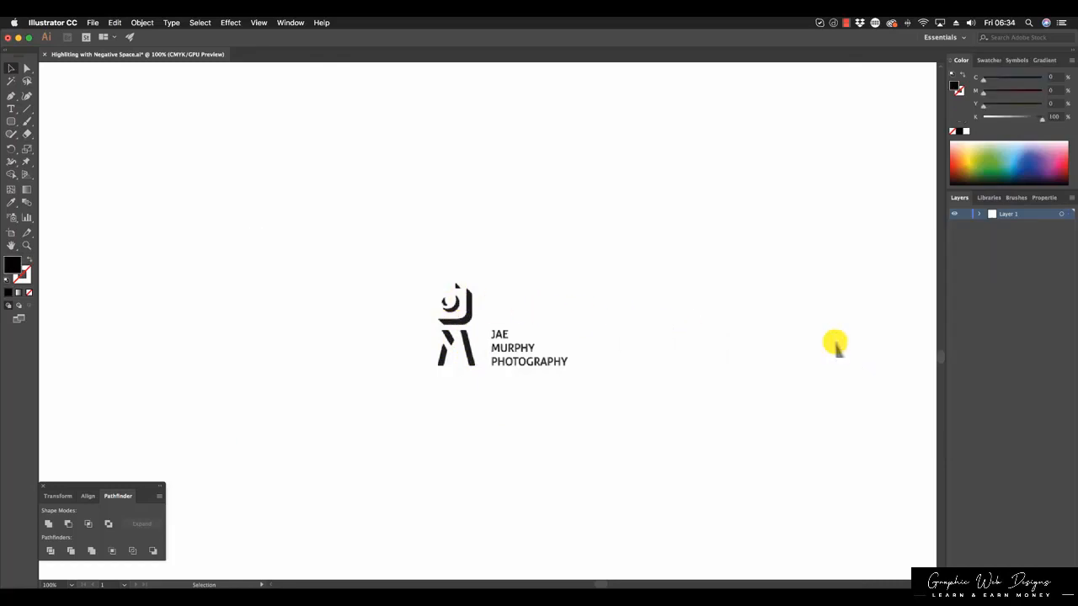